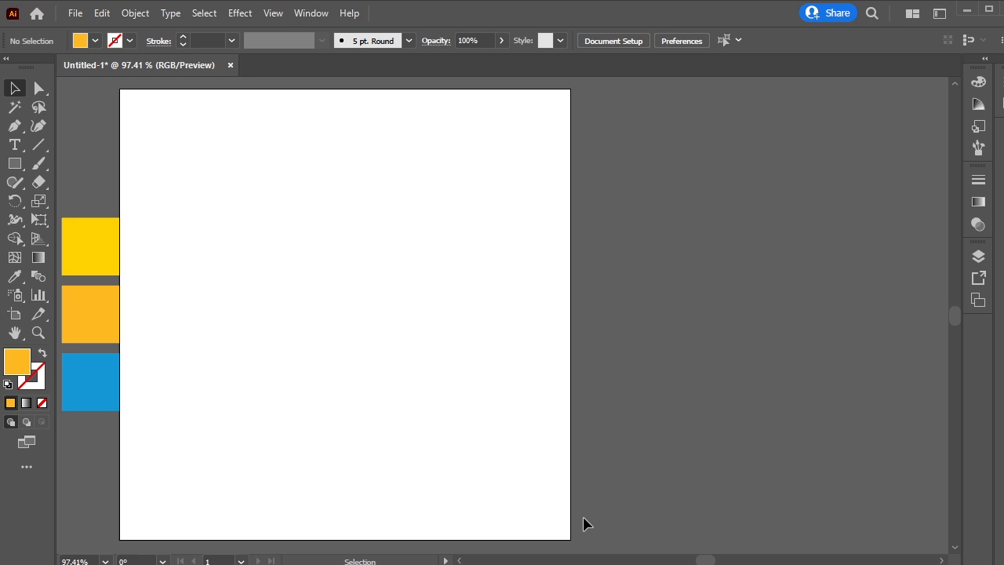
# Draw a square covering the whole artboard and fill it with the blue sampled from the blue swatch square.
pyautogui.click(18, 171)
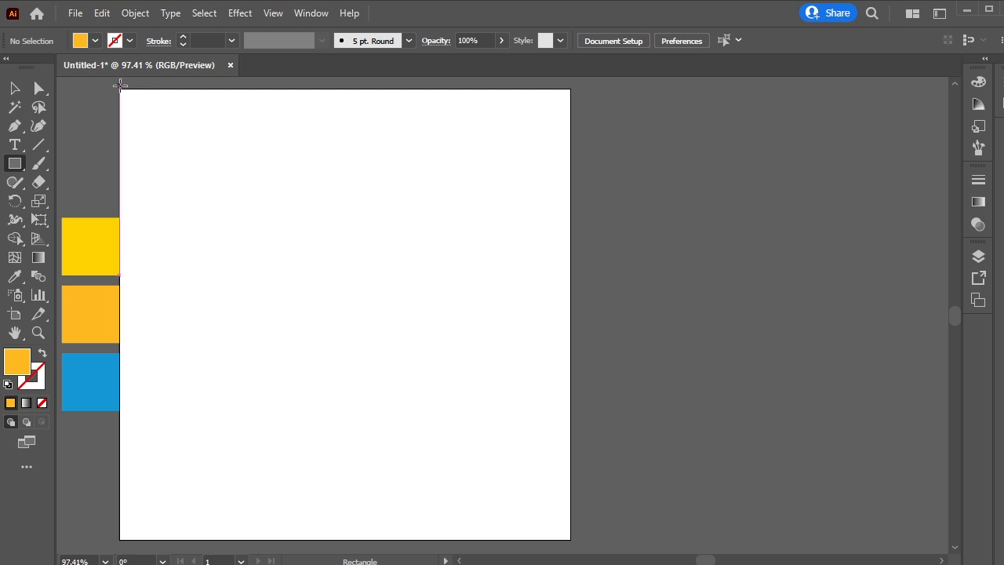
pyautogui.moveTo(119, 86); pyautogui.dragTo(571, 538)
pyautogui.click(21, 280)
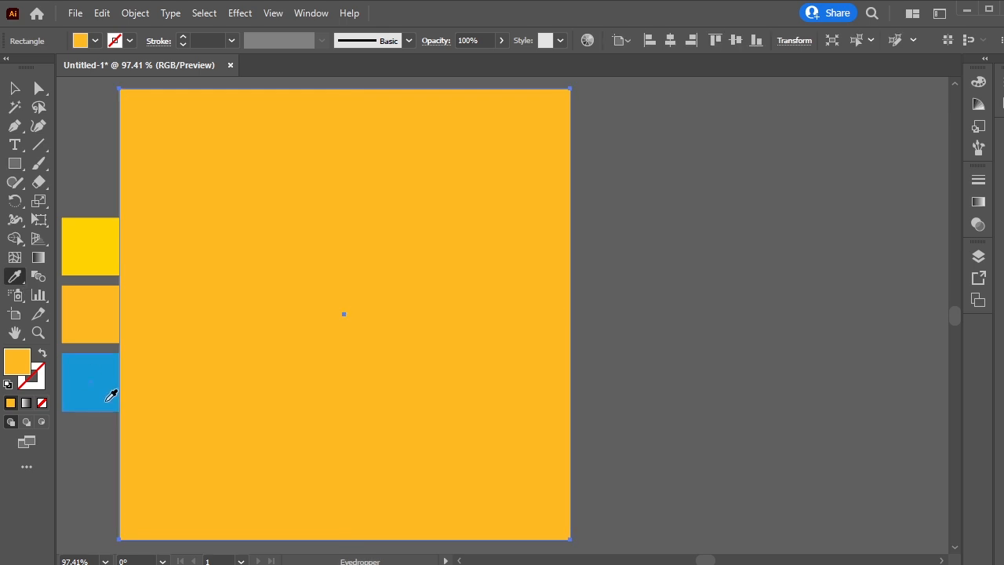
pyautogui.click(109, 394)
pyautogui.click(16, 95)
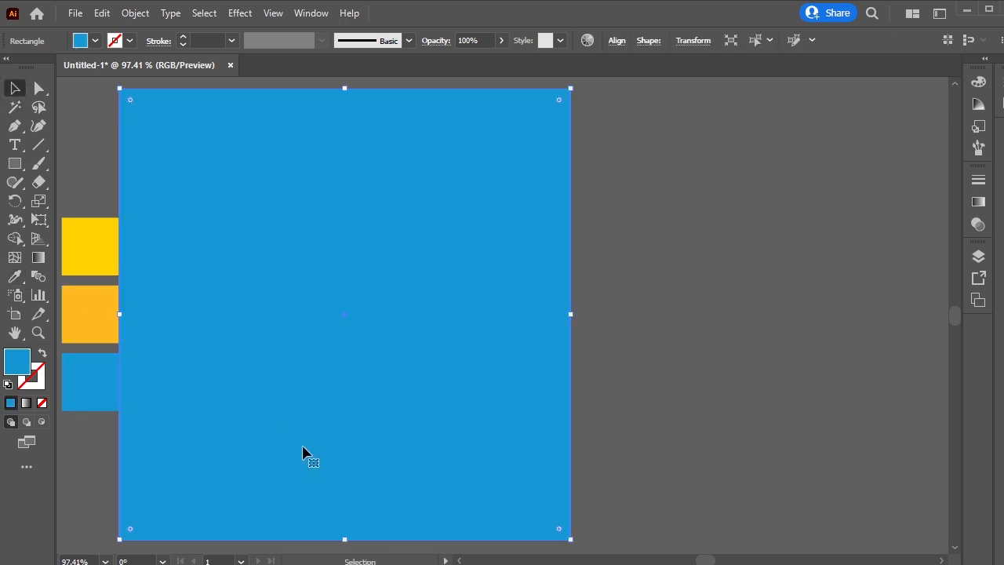
pyautogui.click(745, 363)
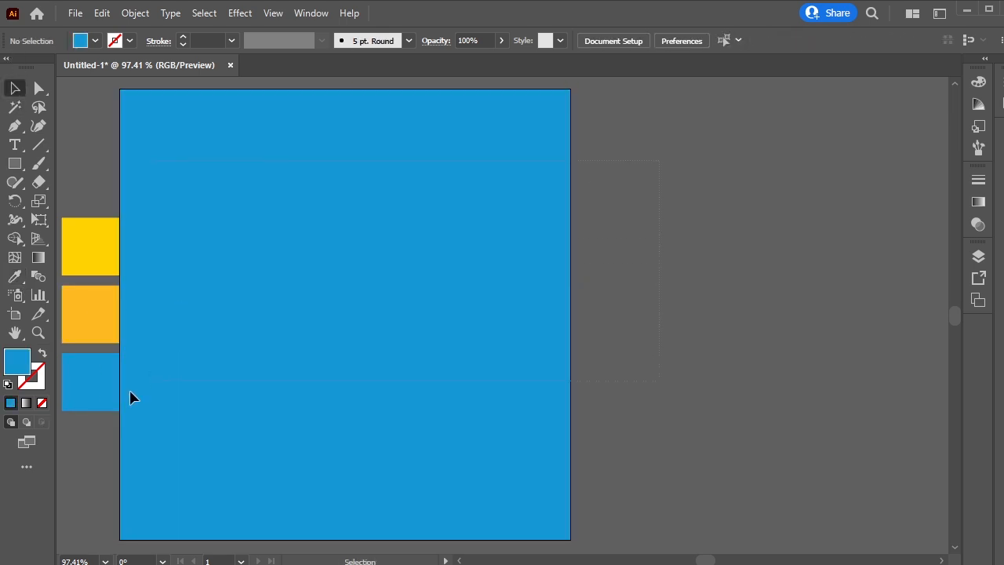
# Select all artwork, including the blue background and the colour swatch squares, and lock it.
pyautogui.hotkey('ctrl', 'a')
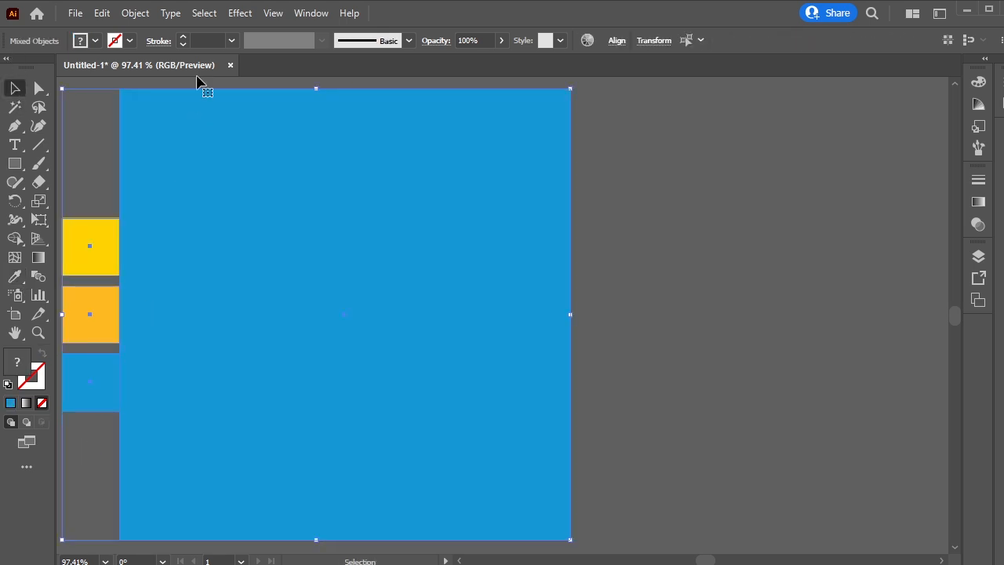
pyautogui.click(149, 18)
pyautogui.moveTo(189, 121)
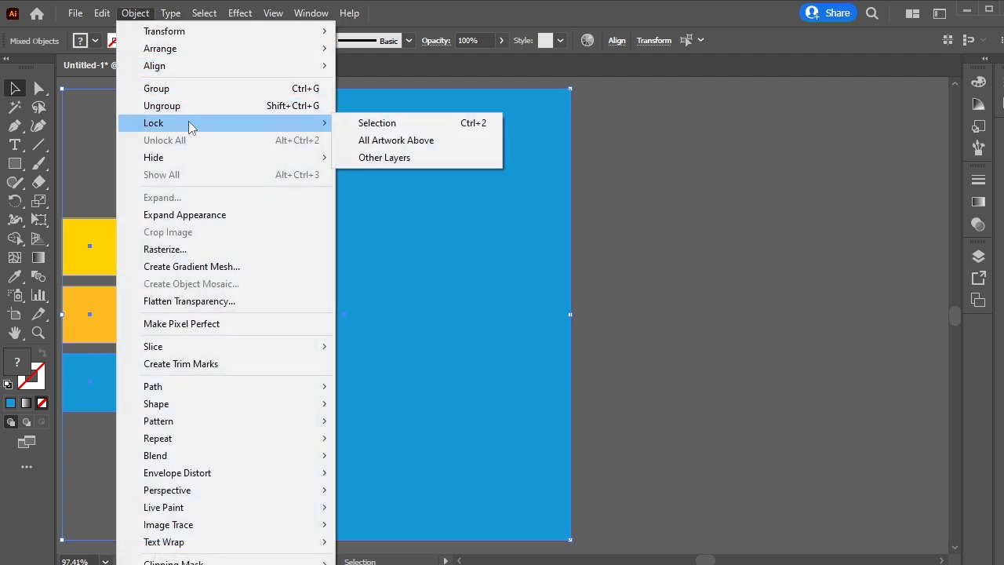
pyautogui.click(500, 123)
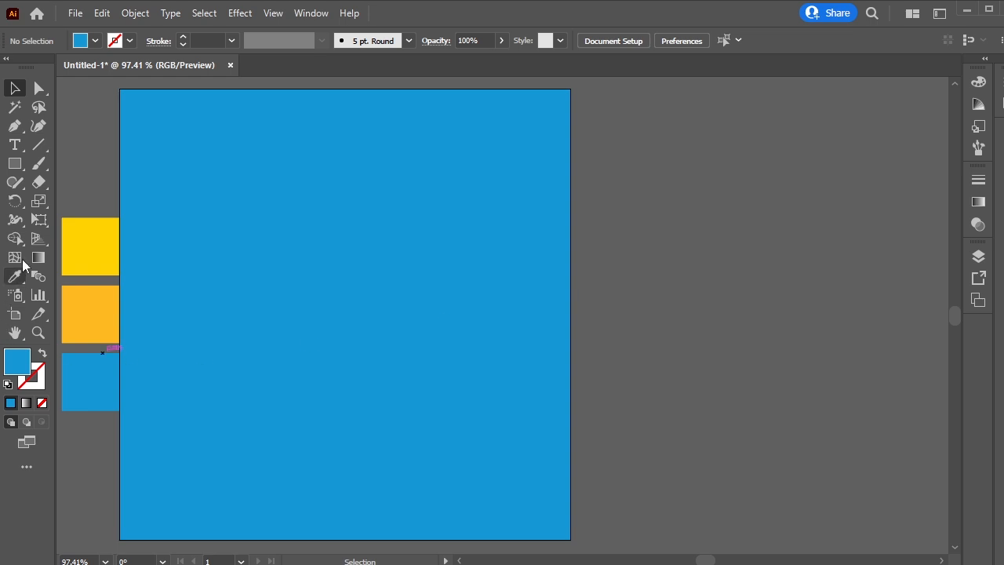
# Add the text "MEME" on the blue background, enlarge it to about 112 pt and move it near the artboard's centre.
pyautogui.click(14, 145)
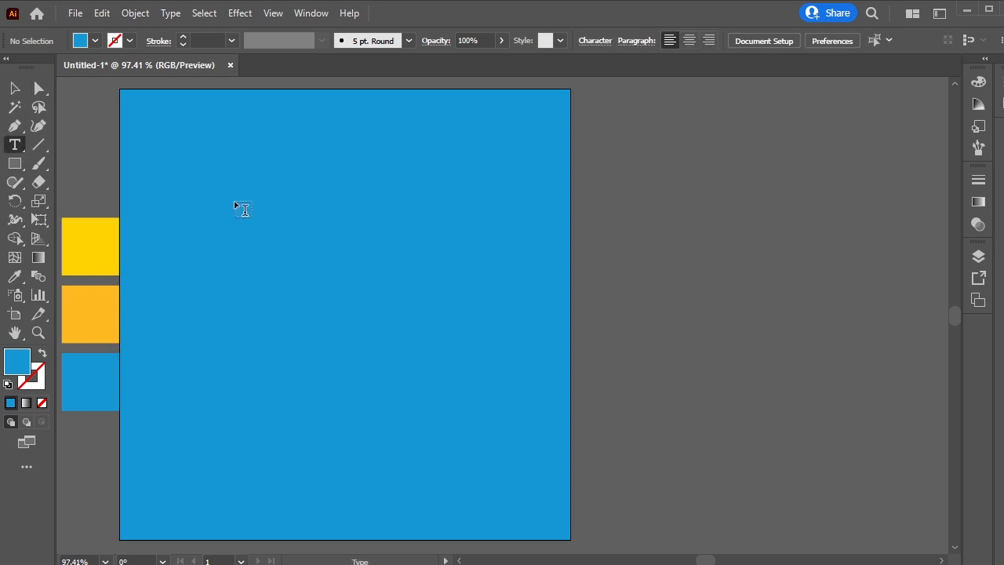
pyautogui.click(234, 202)
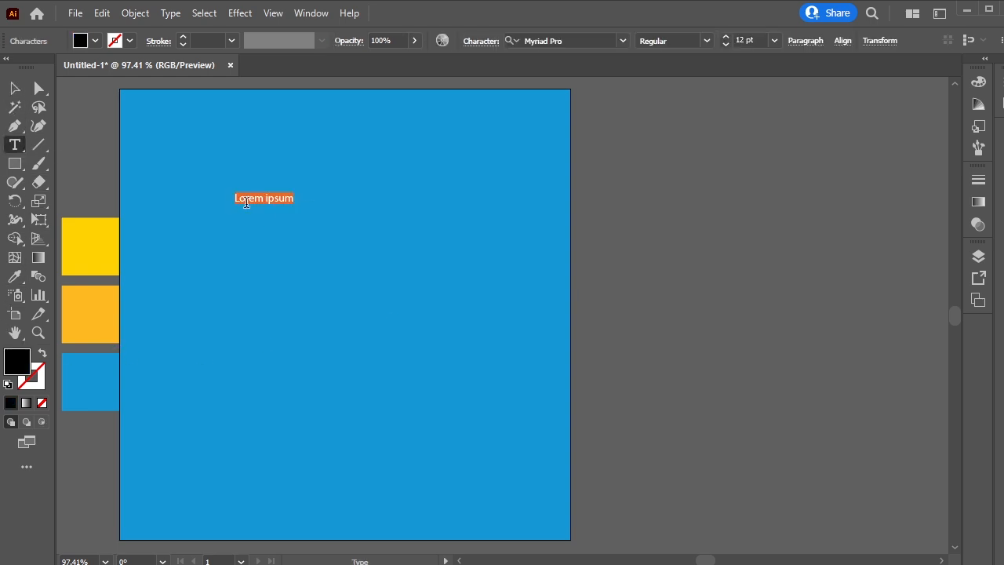
pyautogui.write('MEME')
pyautogui.click(15, 86)
pyautogui.moveTo(265, 204); pyautogui.dragTo(376, 337)
pyautogui.moveTo(318, 236); pyautogui.dragTo(400, 280)
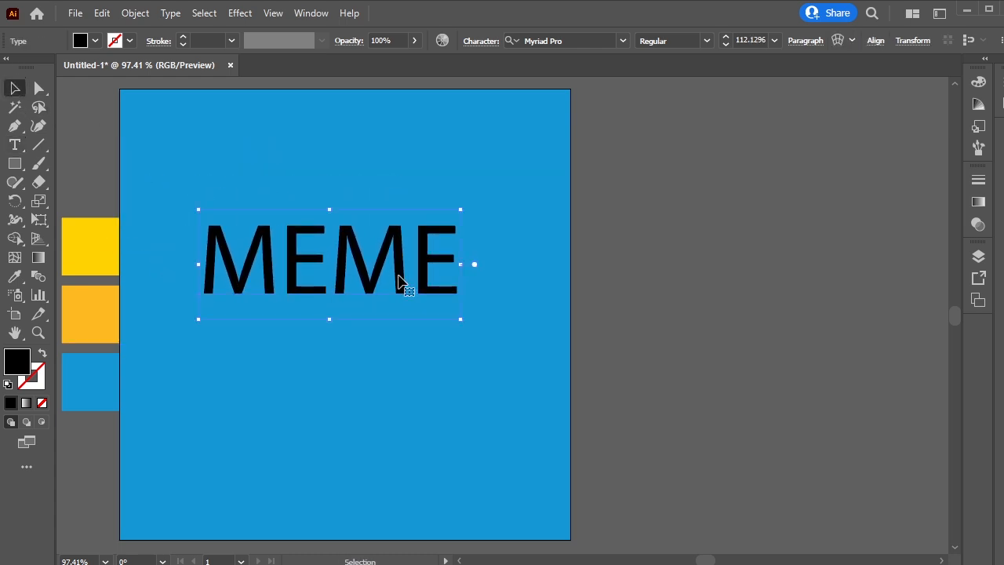
# Set the MEME text's font to Tw Cen MT Std Bold, enlarge it to about 161 pt and centre it horizontally on the artboard.
pyautogui.click(623, 41)
pyautogui.scroll(10, 691, 165)
pyautogui.click(692, 113)
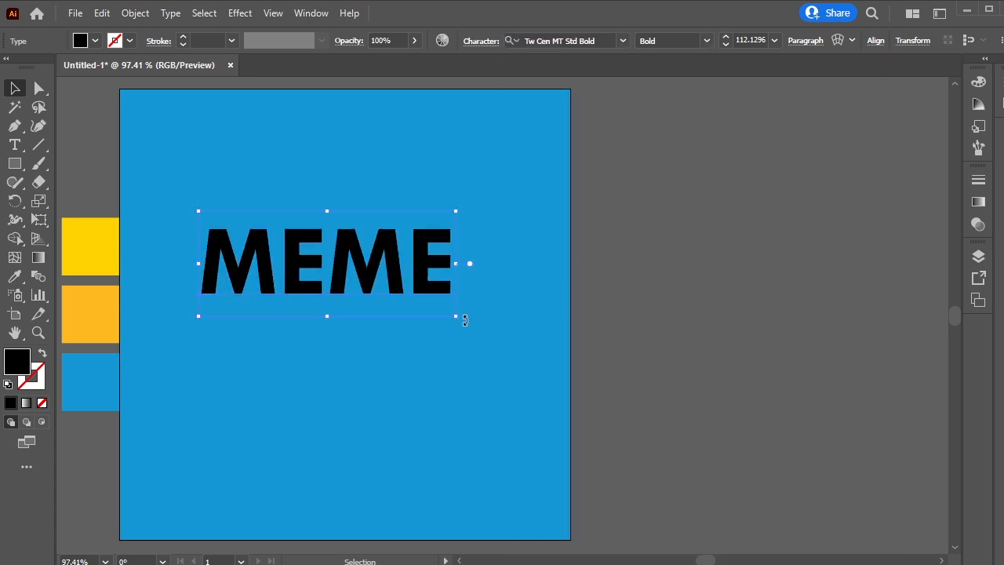
pyautogui.moveTo(457, 315); pyautogui.dragTo(510, 382)
pyautogui.moveTo(416, 302); pyautogui.dragTo(444, 287)
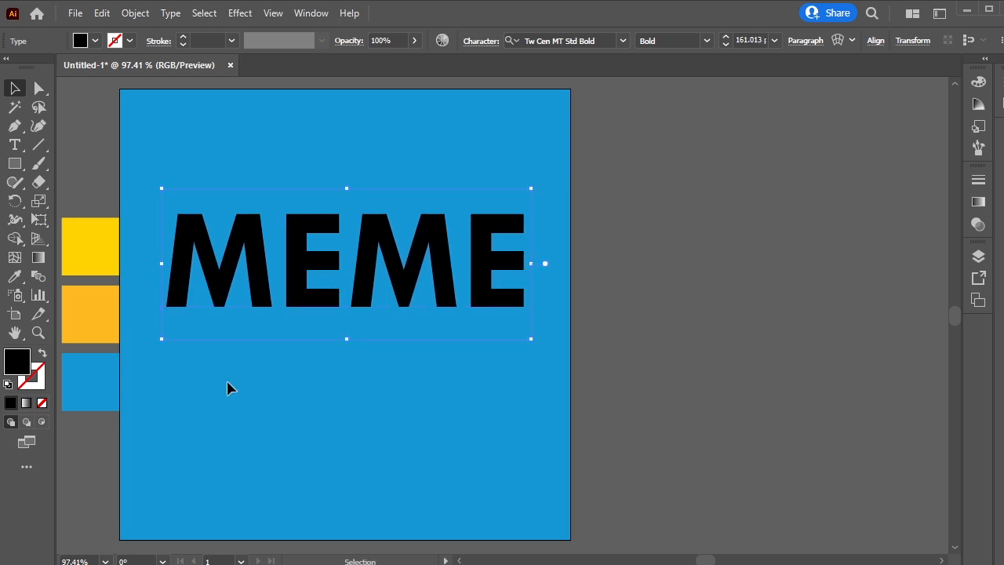
# Remove the MEME text's basic fill colour and add a new fill to its appearance.
pyautogui.click(42, 403)
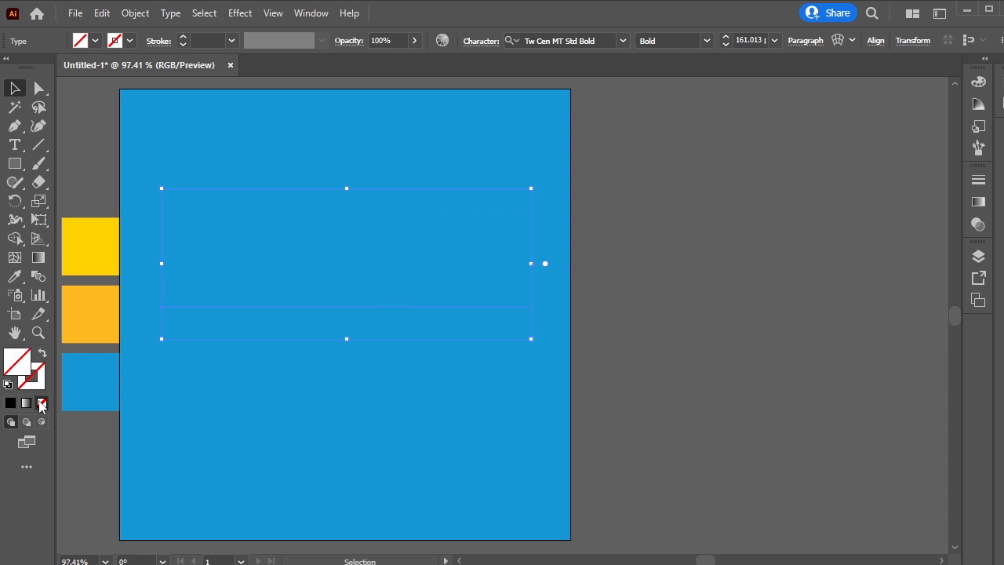
pyautogui.click(309, 13)
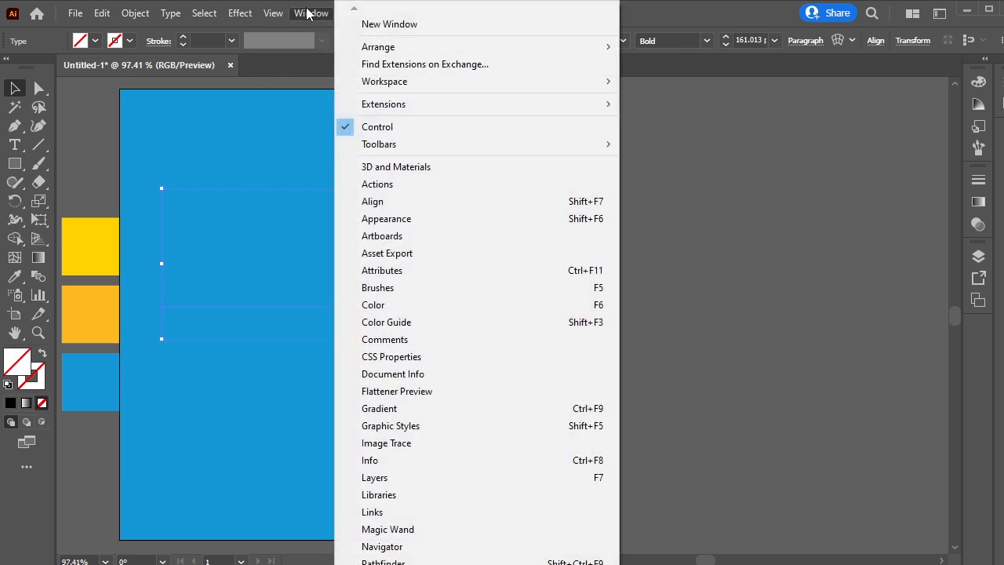
pyautogui.click(509, 220)
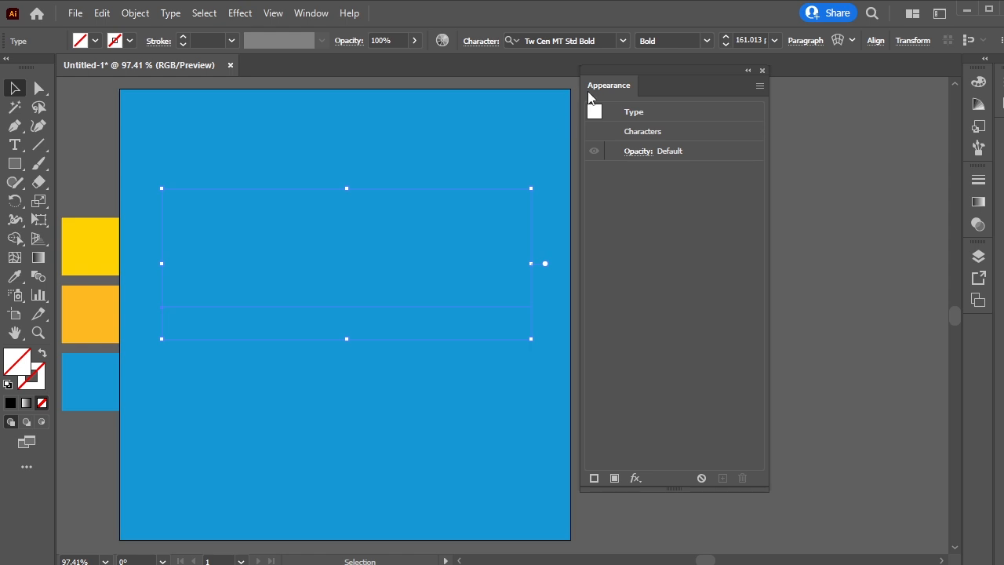
pyautogui.click(615, 478)
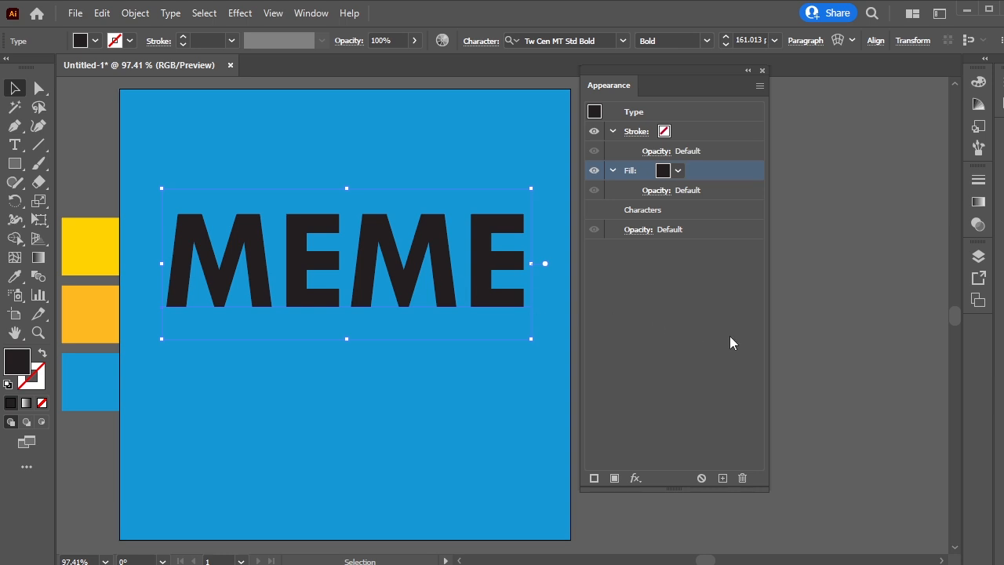
# Give the text's new fill a linear gradient running from white to light grey.
pyautogui.click(978, 203)
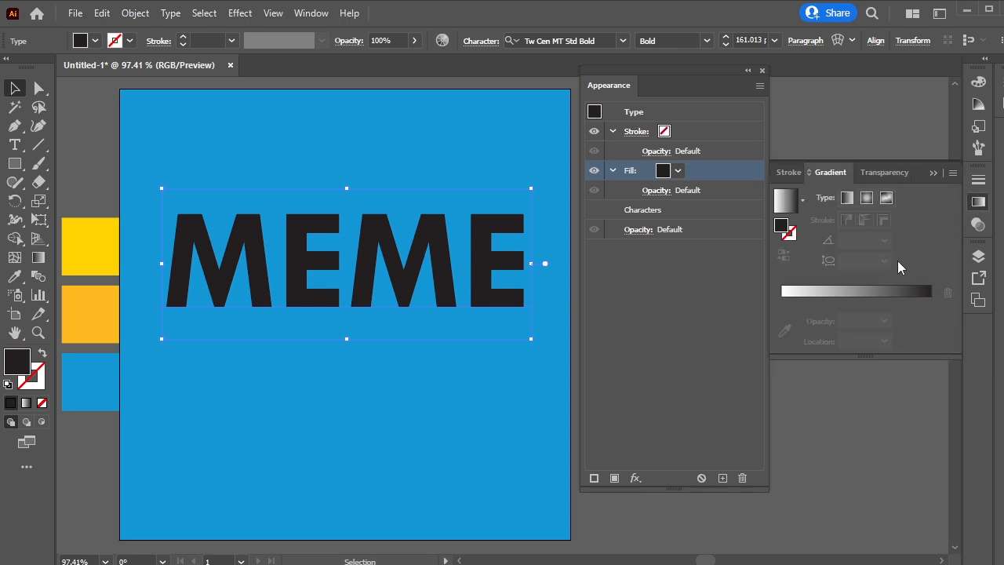
pyautogui.click(869, 296)
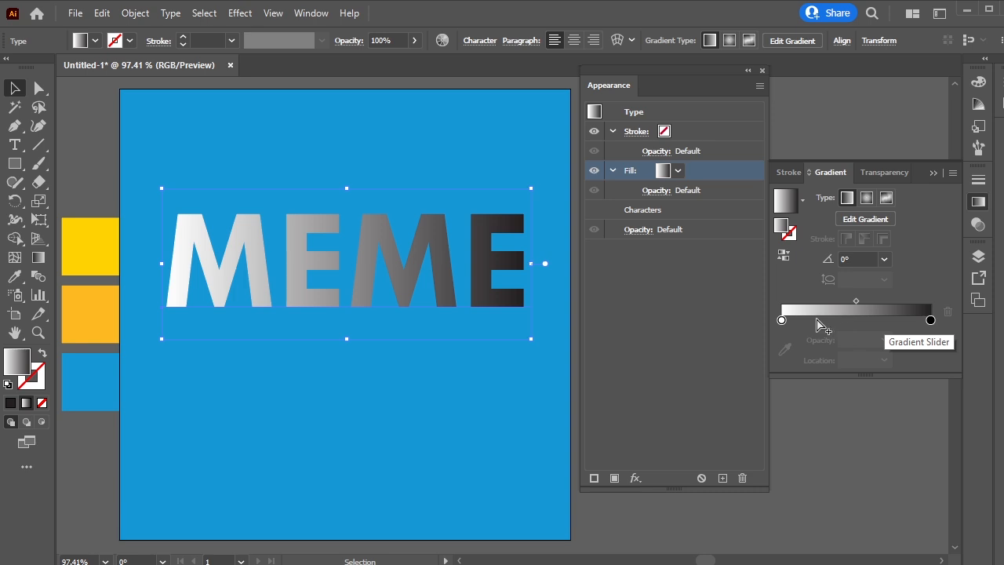
pyautogui.click(840, 321)
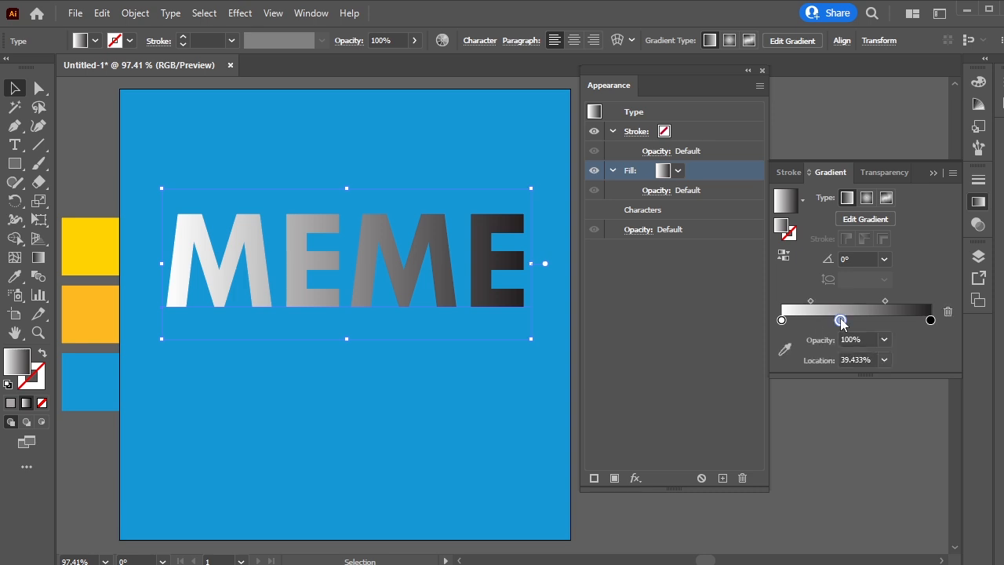
pyautogui.moveTo(930, 320)
pyautogui.mouseDown()
pyautogui.moveTo(877, 334)
pyautogui.moveTo(930, 320)
pyautogui.mouseUp()
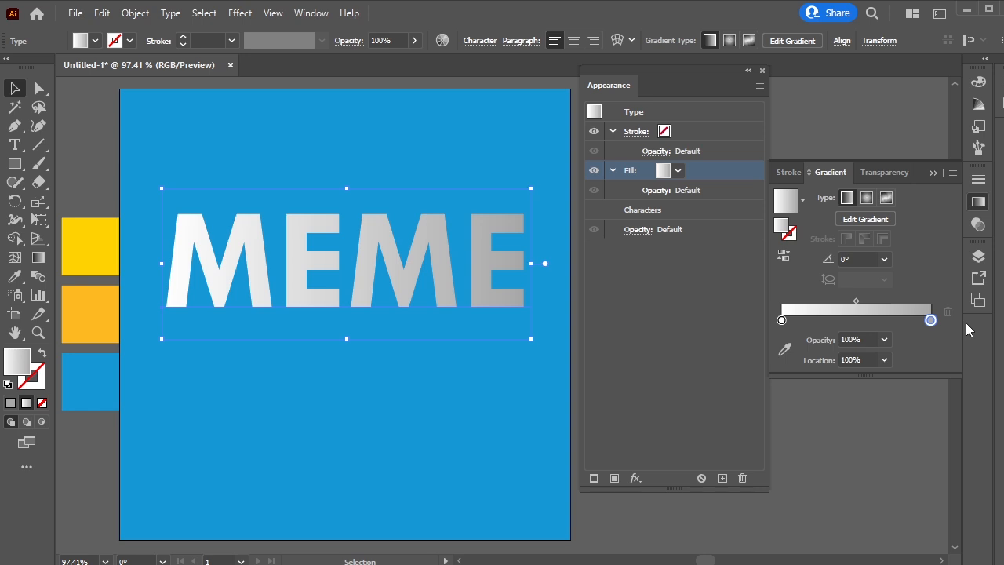
# Redirect the text's gradient vertically, at about -89°, with white above and grey below, and shift its midpoint slightly downward.
pyautogui.click(38, 257)
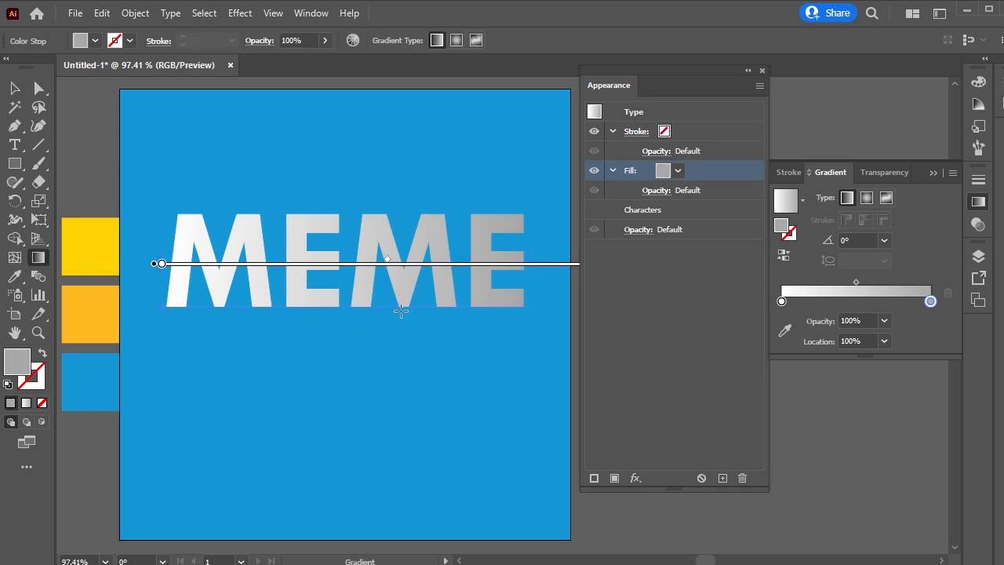
pyautogui.moveTo(352, 157)
pyautogui.mouseDown()
pyautogui.moveTo(363, 282)
pyautogui.moveTo(353, 316)
pyautogui.mouseUp()
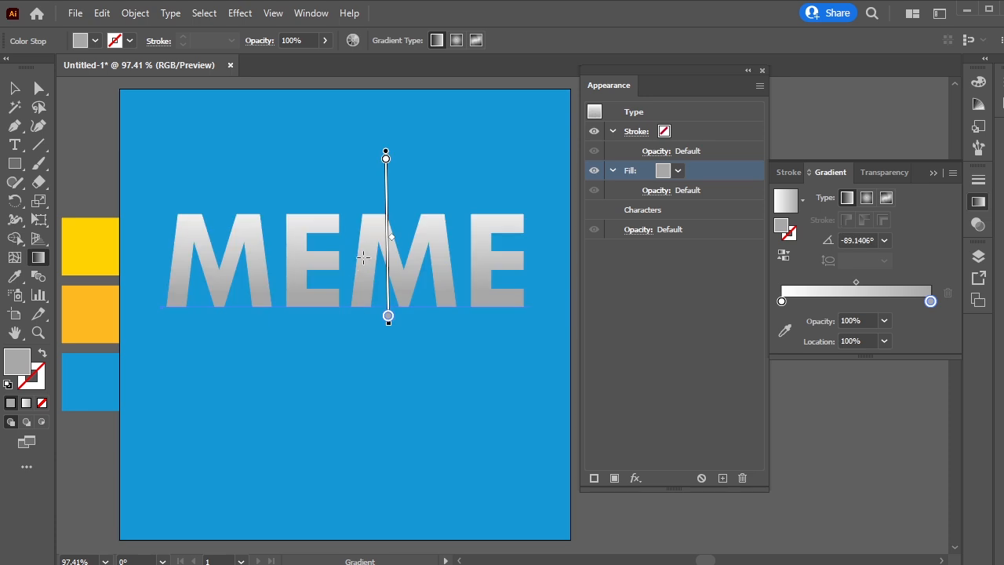
pyautogui.moveTo(390, 238); pyautogui.dragTo(393, 261)
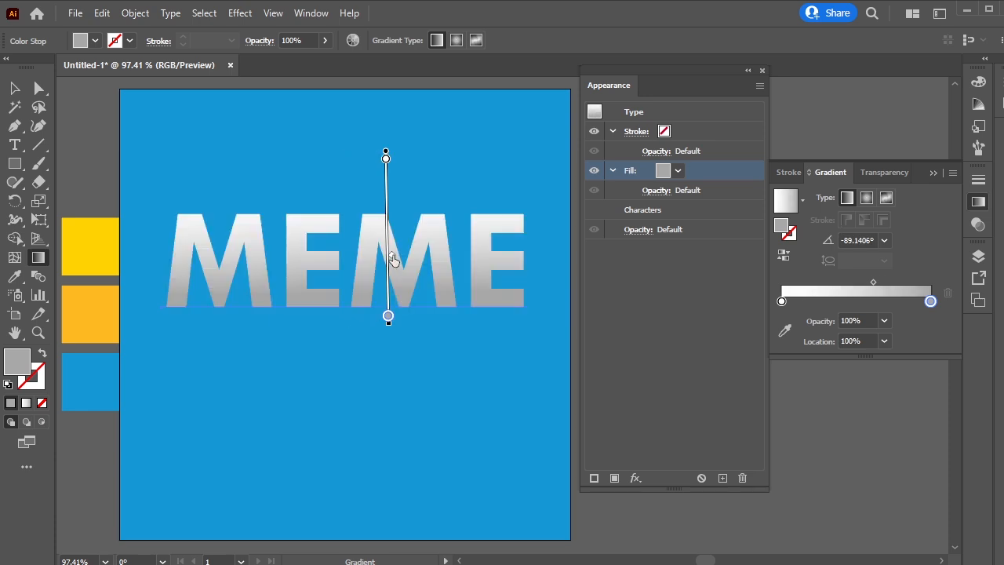
pyautogui.click(934, 173)
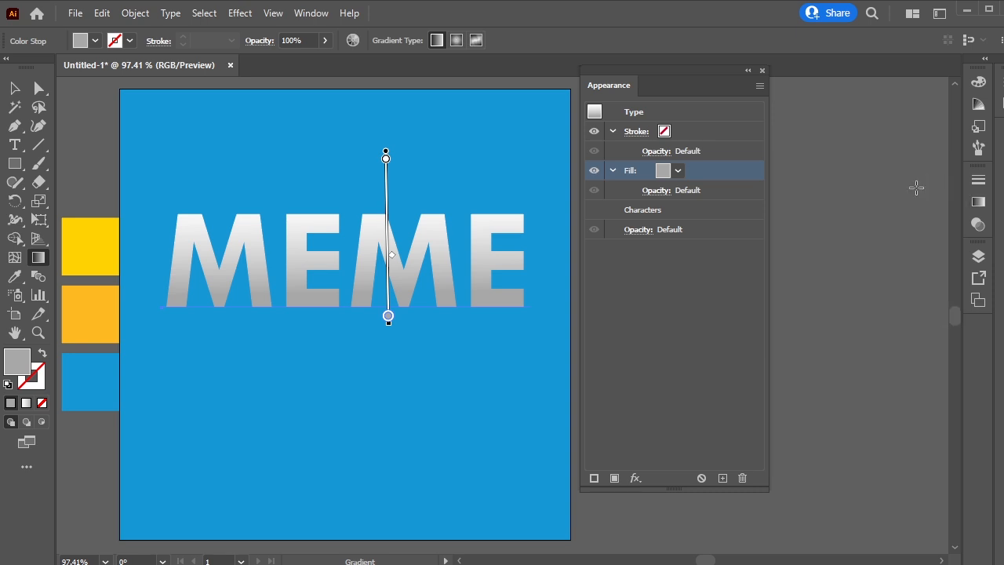
pyautogui.click(15, 90)
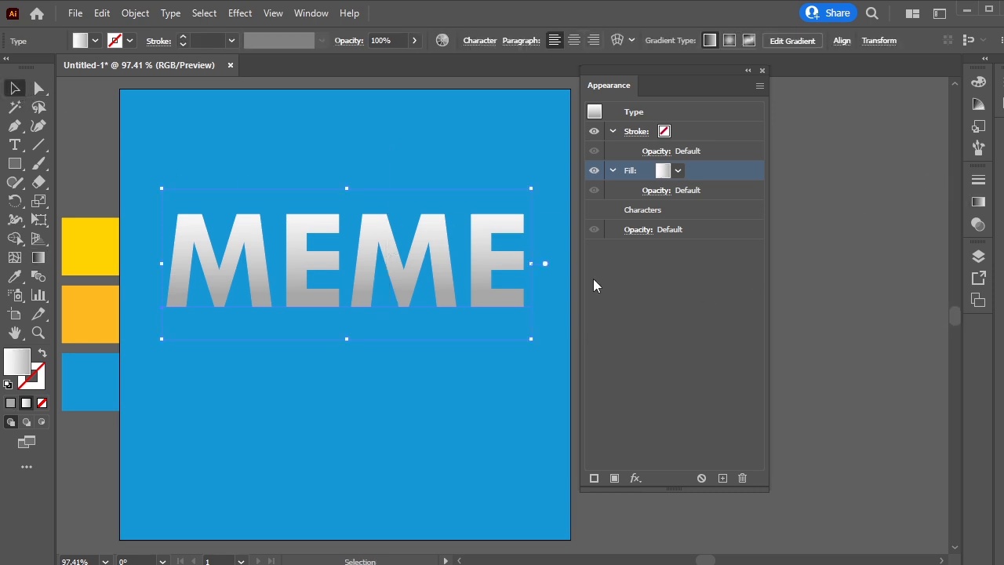
# Duplicate the text's gradient fill and set the lower copy's colour to white.
pyautogui.click(722, 479)
pyautogui.click(681, 210)
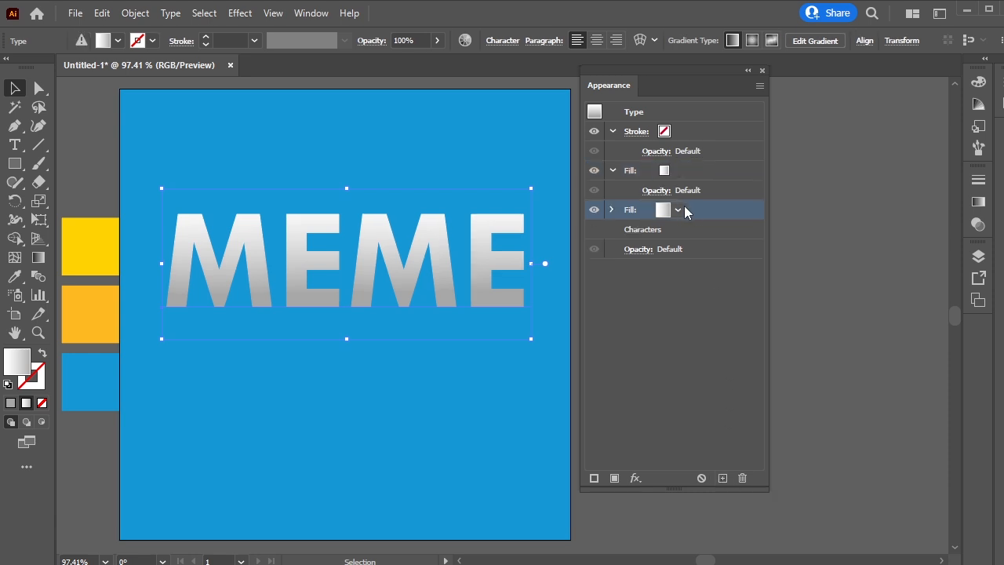
pyautogui.click(678, 209)
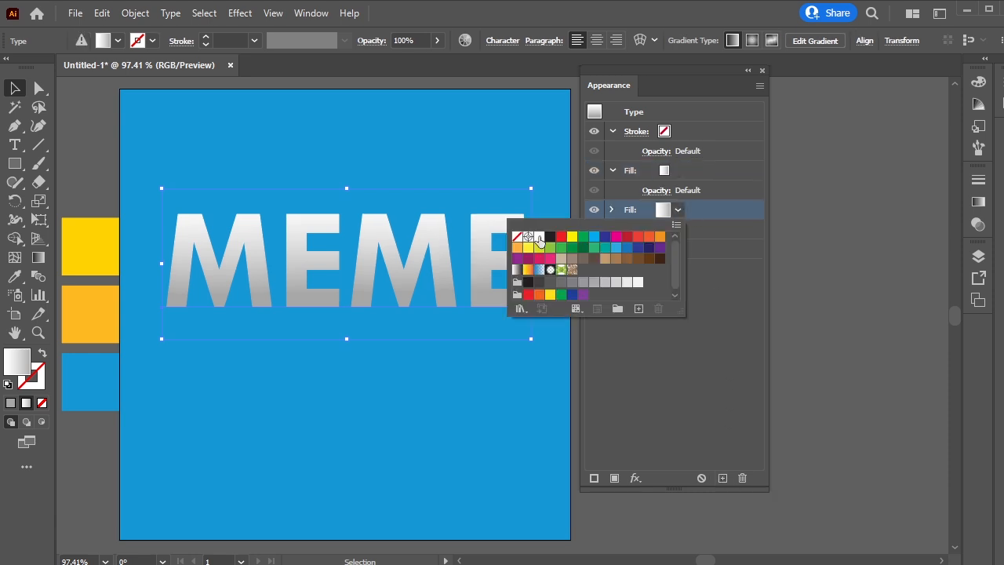
pyautogui.click(540, 237)
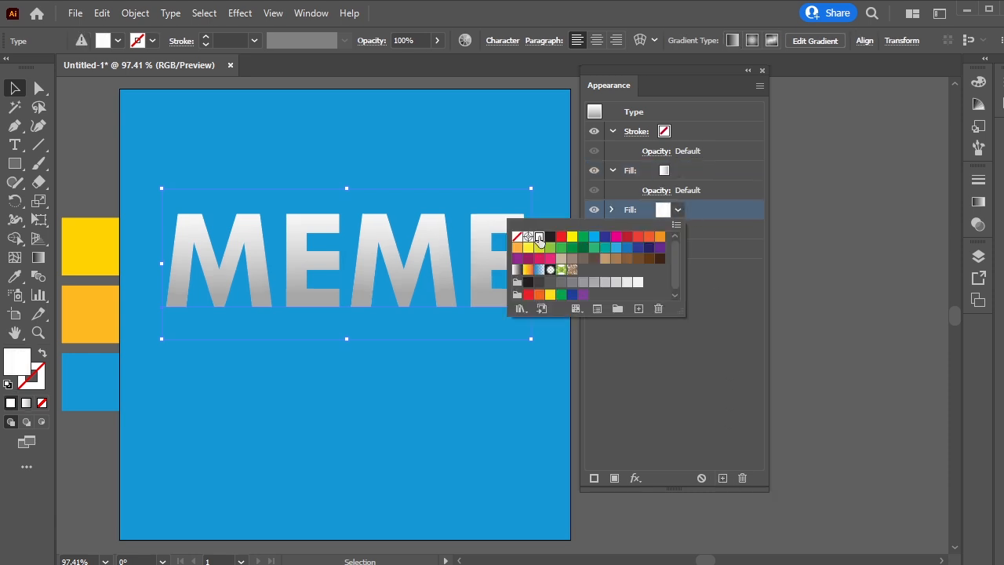
pyautogui.click(679, 217)
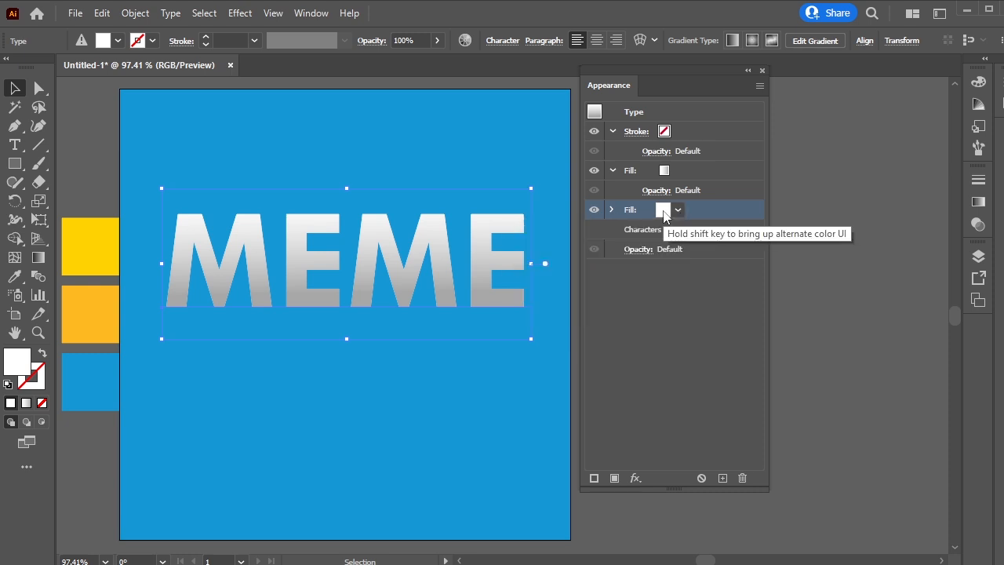
# Collapse the details of the text's stroke and gradient fill, keeping the white fill selected and collapsed.
pyautogui.click(613, 171)
pyautogui.click(611, 132)
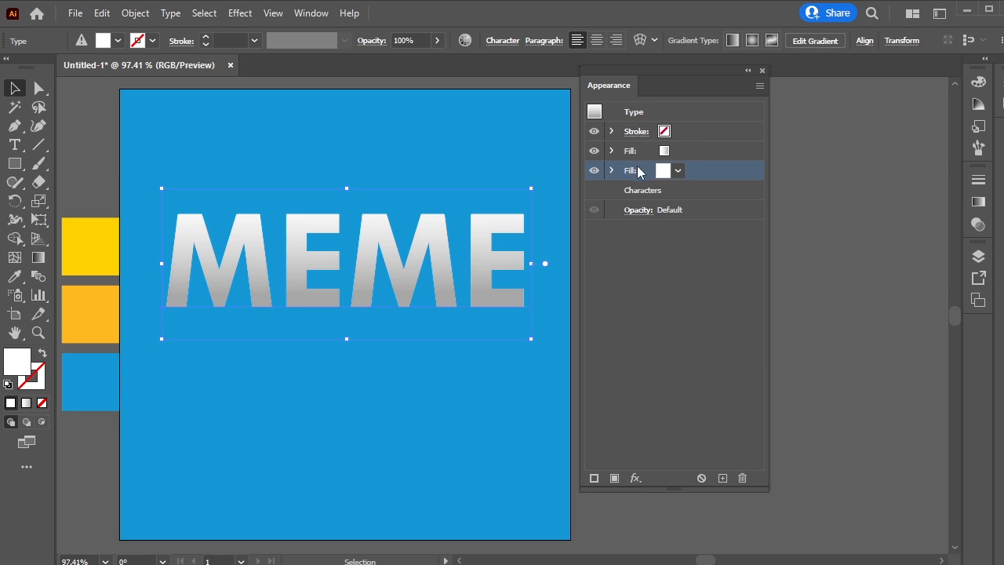
pyautogui.click(612, 170)
pyautogui.click(612, 170)
pyautogui.click(612, 171)
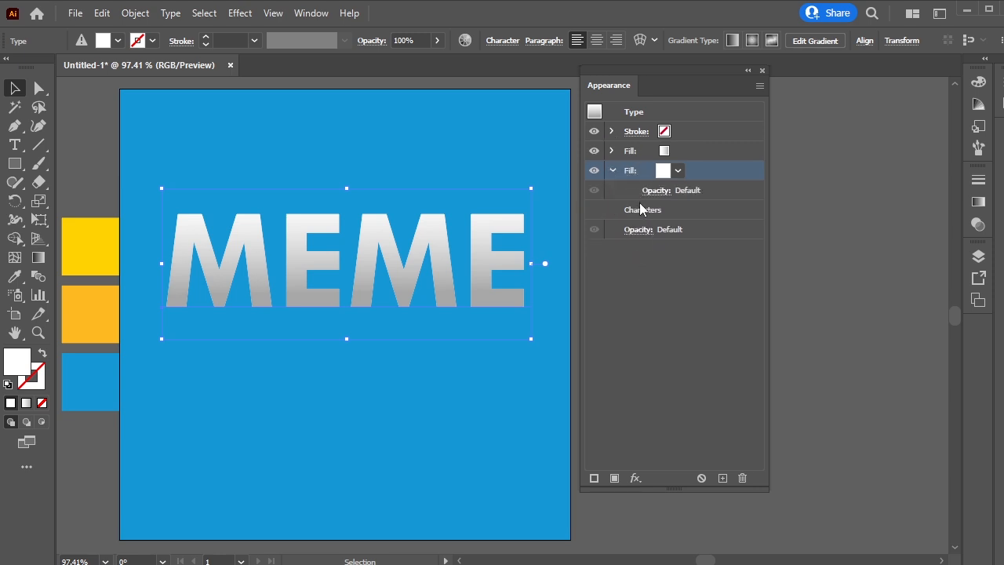
pyautogui.click(612, 171)
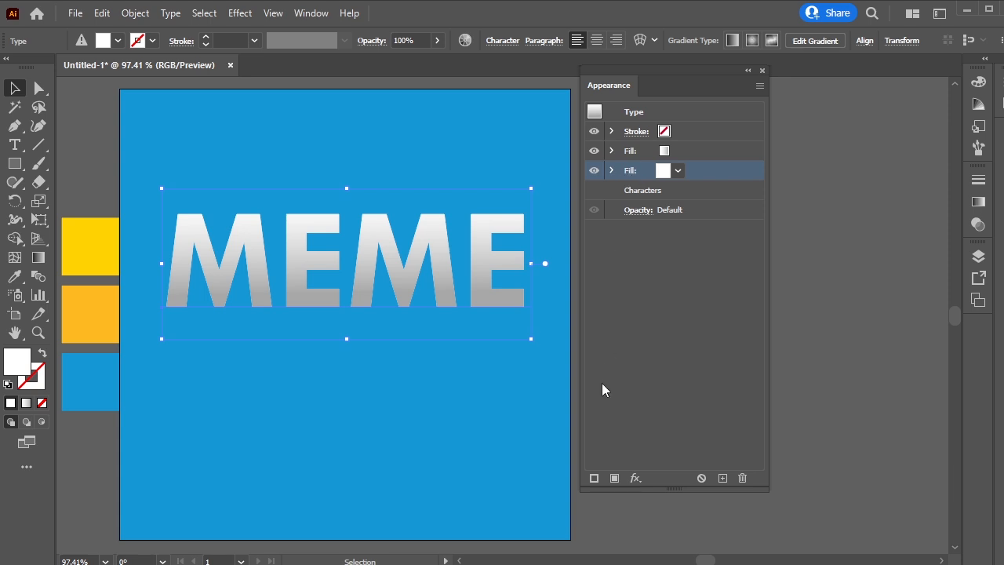
# Apply an Offset Path effect of 1 px with miter joins to the text's white fill.
pyautogui.click(635, 479)
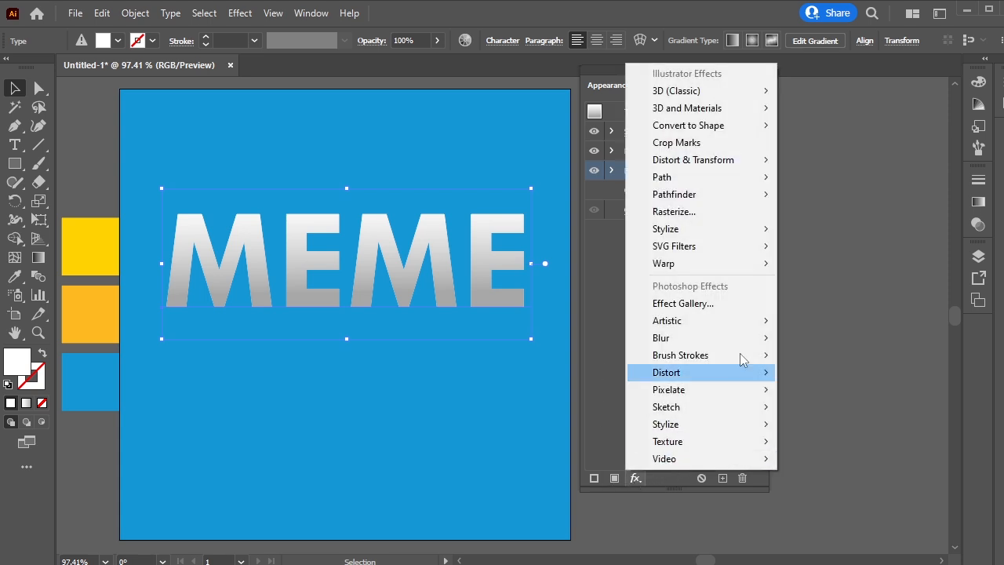
pyautogui.moveTo(752, 187)
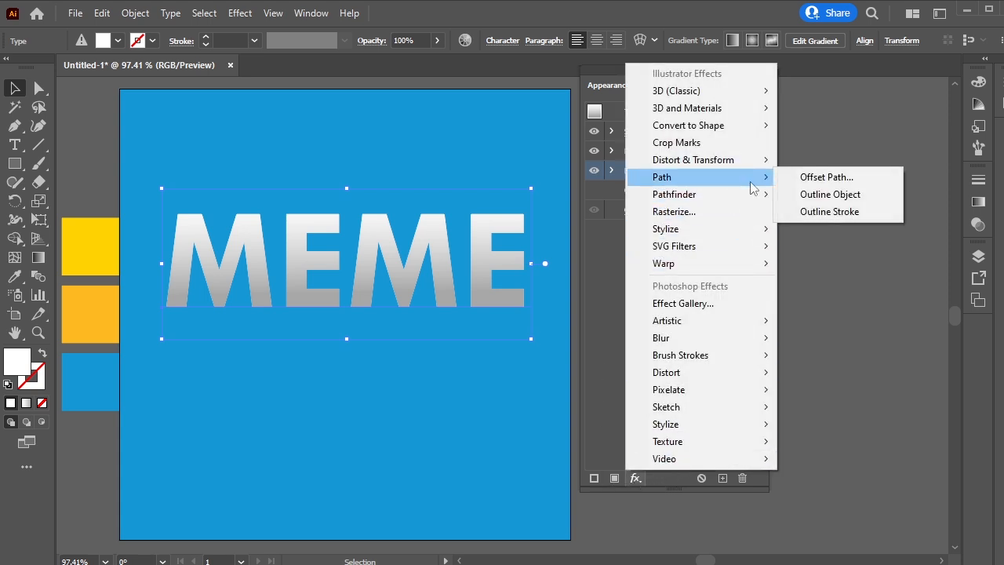
pyautogui.click(791, 183)
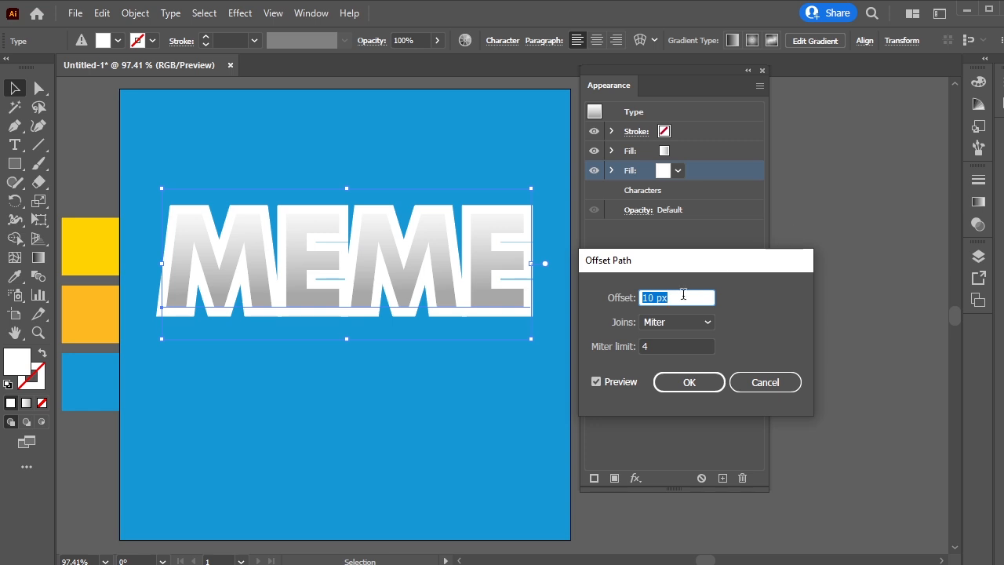
pyautogui.press('Down')
pyautogui.press('Down')
pyautogui.press('Down')
pyautogui.press('Down')
pyautogui.press('Down')
pyautogui.press('Down')
pyautogui.press('Down')
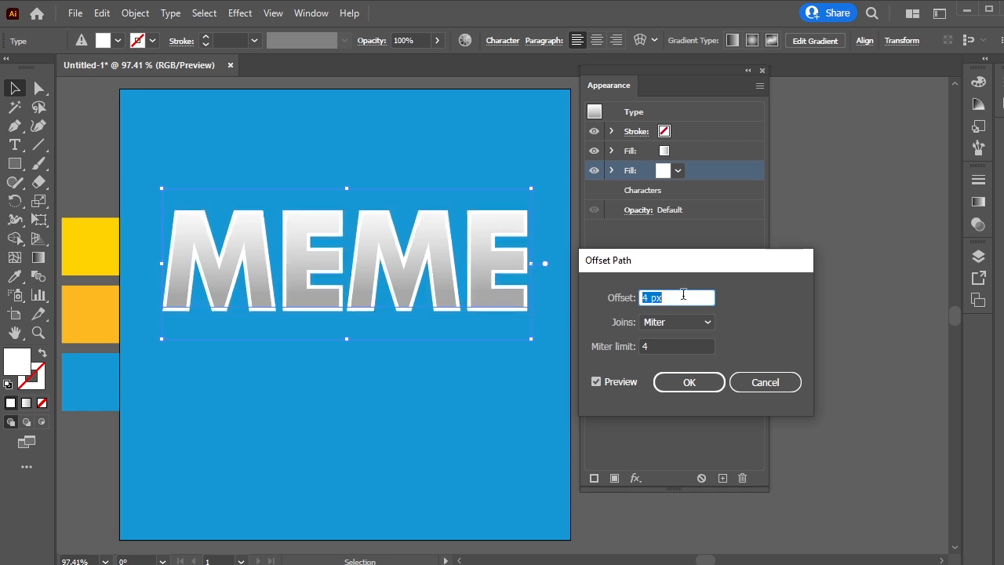
pyautogui.press('Down')
pyautogui.press('Down')
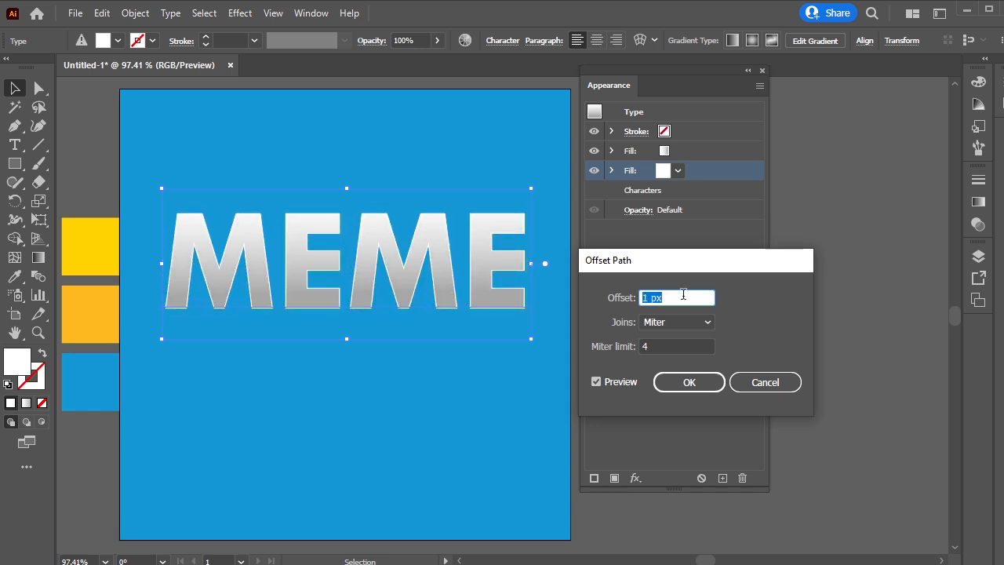
pyautogui.click(682, 384)
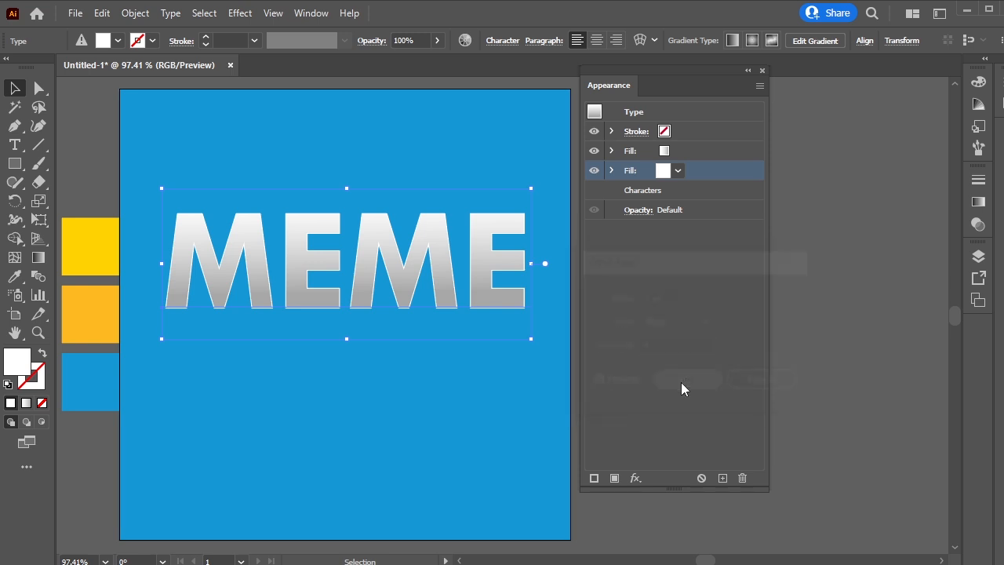
# Add a Transform effect to the white fill, moving it -1 px horizontally and 1 px vertically.
pyautogui.click(636, 478)
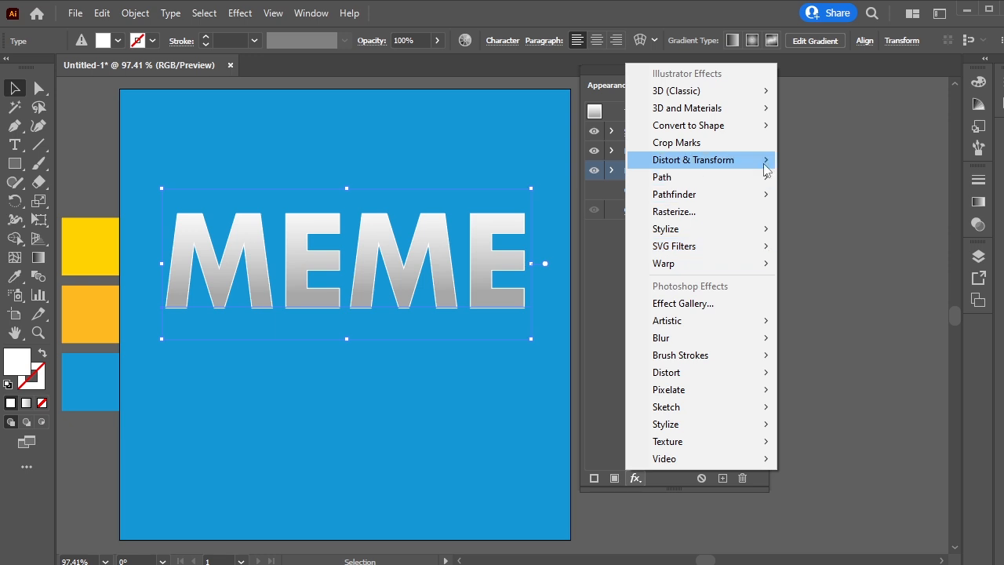
pyautogui.moveTo(765, 168)
pyautogui.click(808, 211)
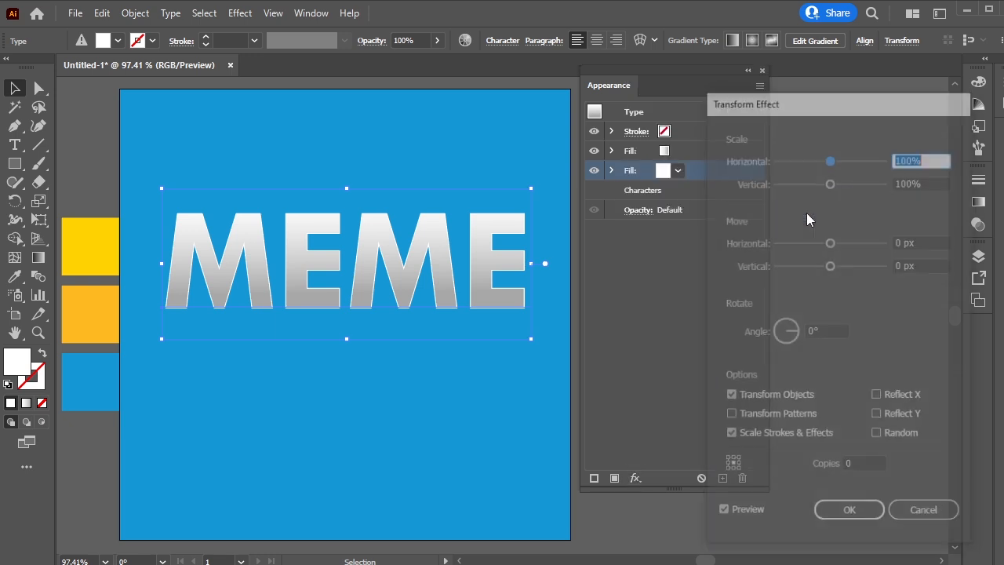
pyautogui.click(931, 241)
pyautogui.doubleClick(933, 241)
pyautogui.press('Down')
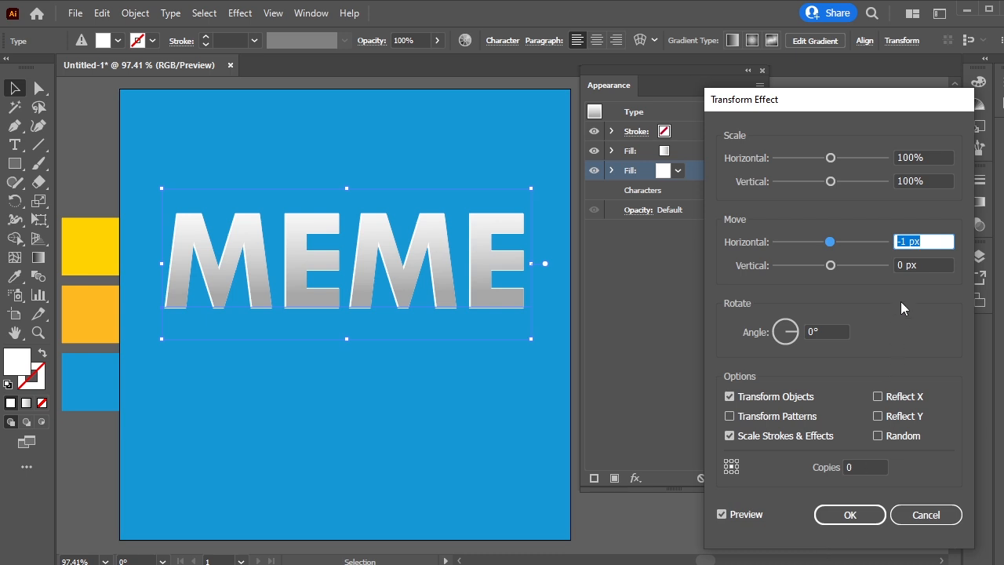
pyautogui.click(919, 266)
pyautogui.press('Up')
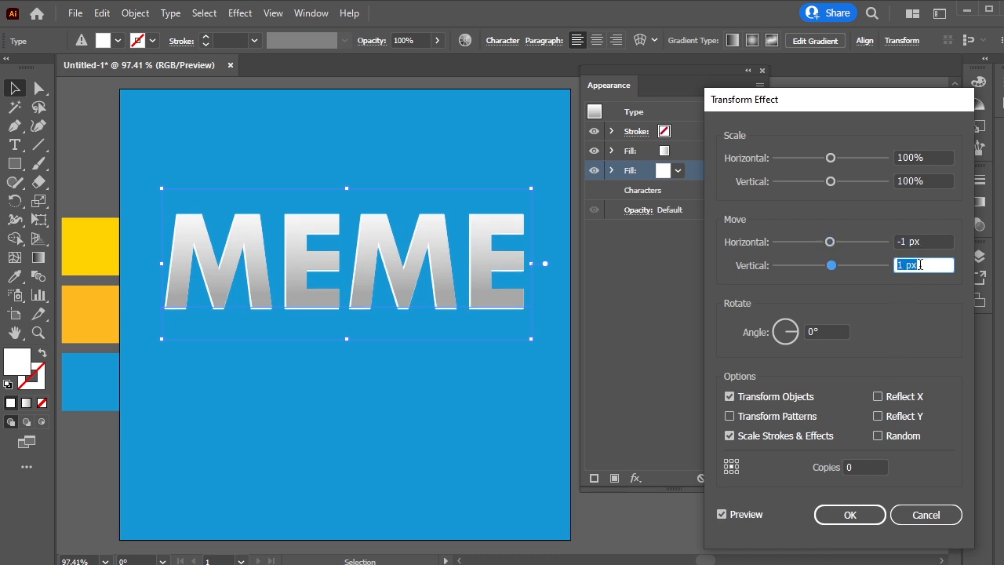
pyautogui.click(850, 515)
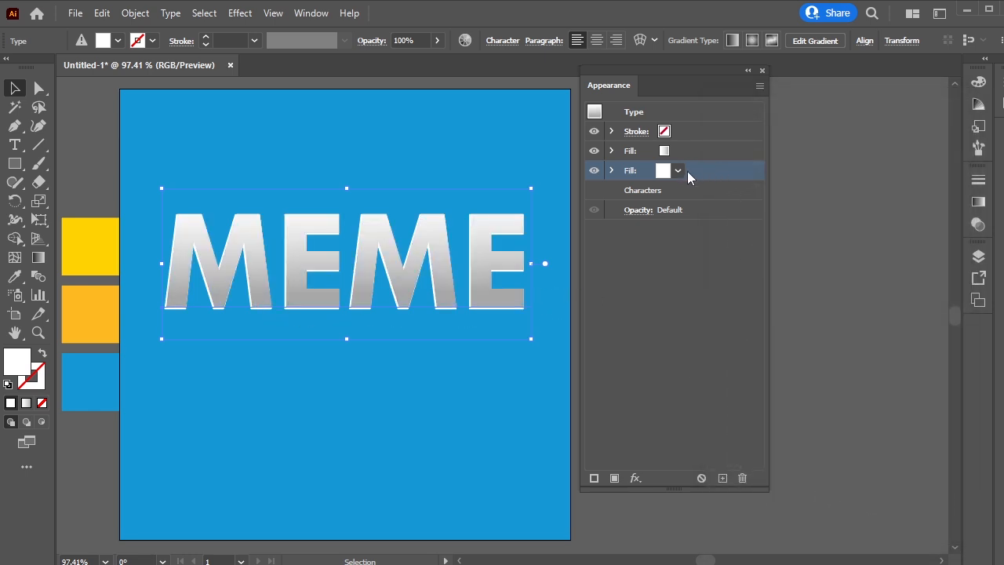
# Duplicate the white fill and set the lower copy's colour to the grey swatch C=0 M=0 Y=0 K=40.
pyautogui.click(723, 478)
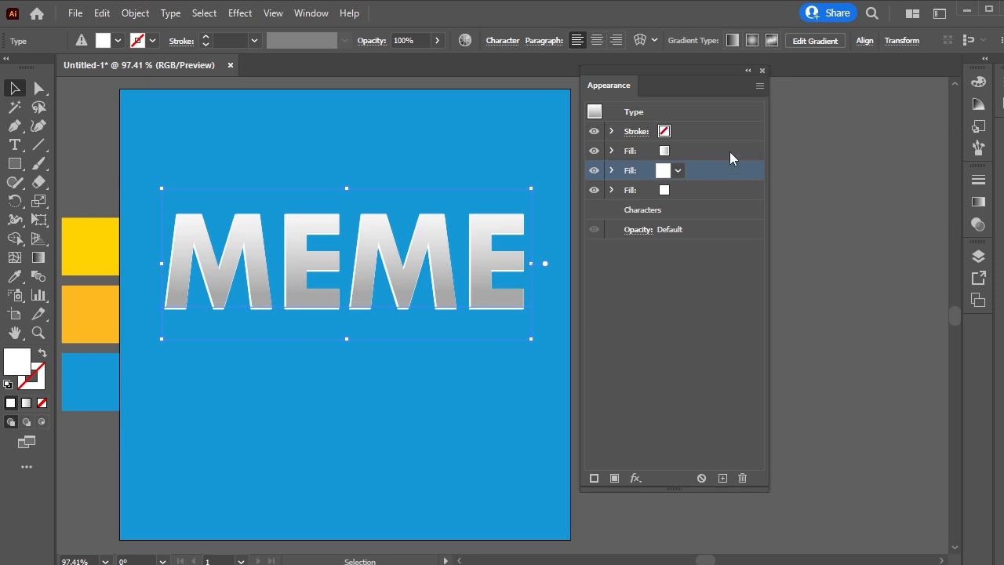
pyautogui.click(702, 190)
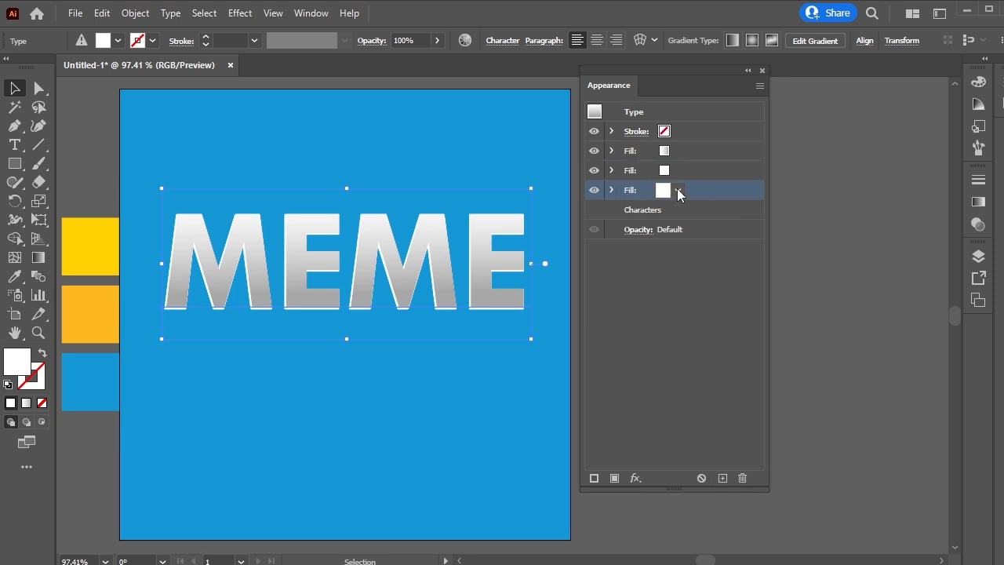
pyautogui.click(679, 192)
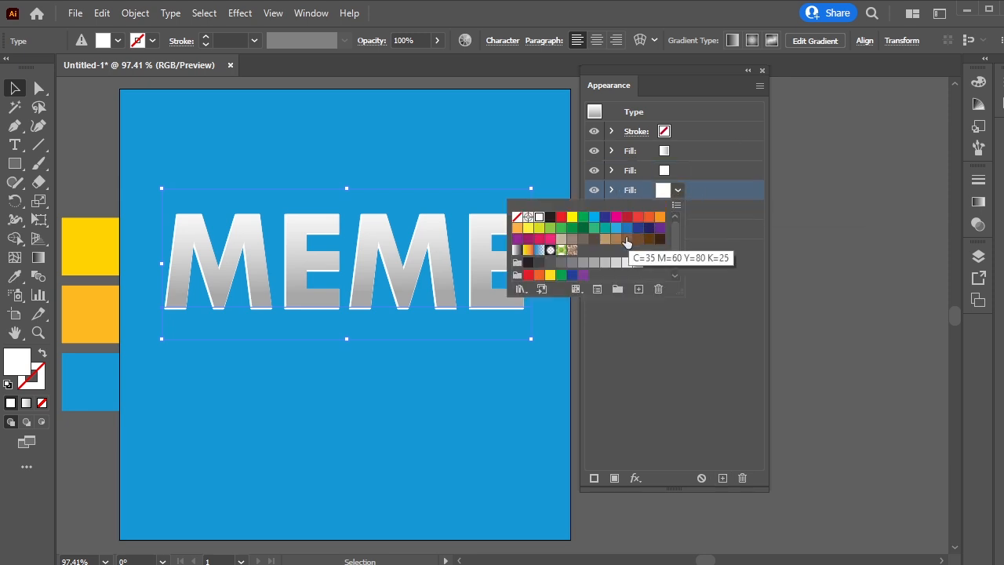
pyautogui.click(594, 263)
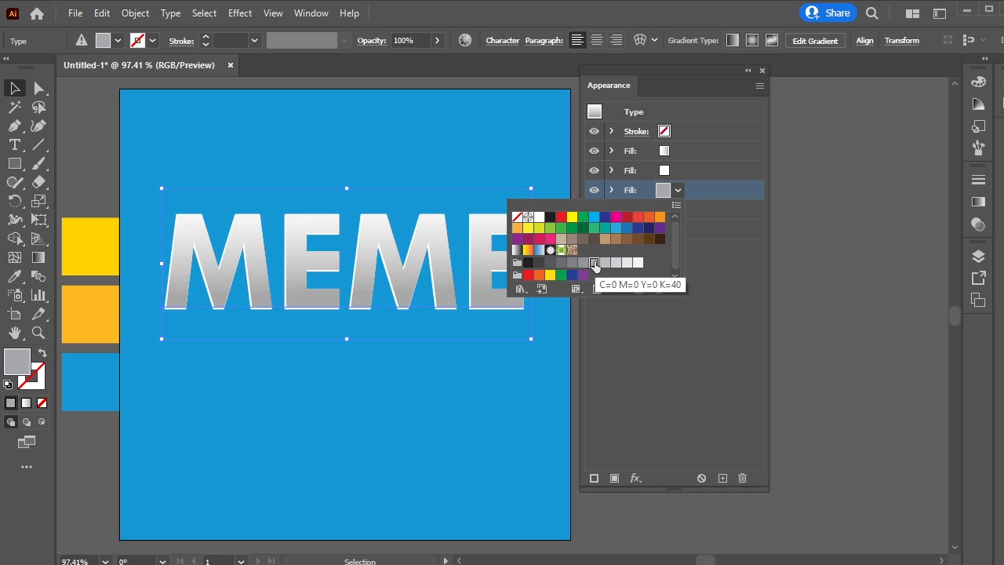
pyautogui.click(691, 190)
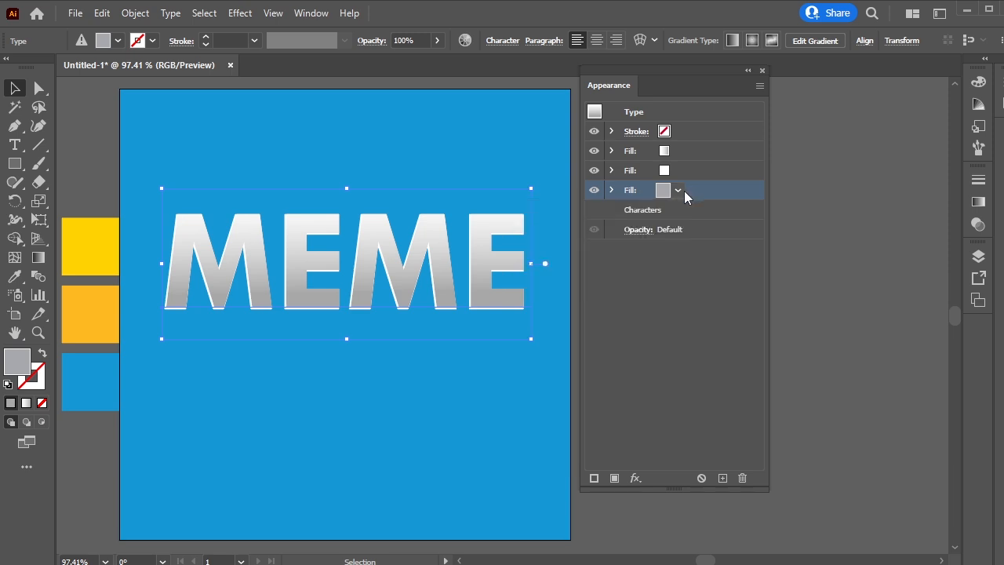
# Set the grey fill's Offset Path effect to 5 px.
pyautogui.click(611, 190)
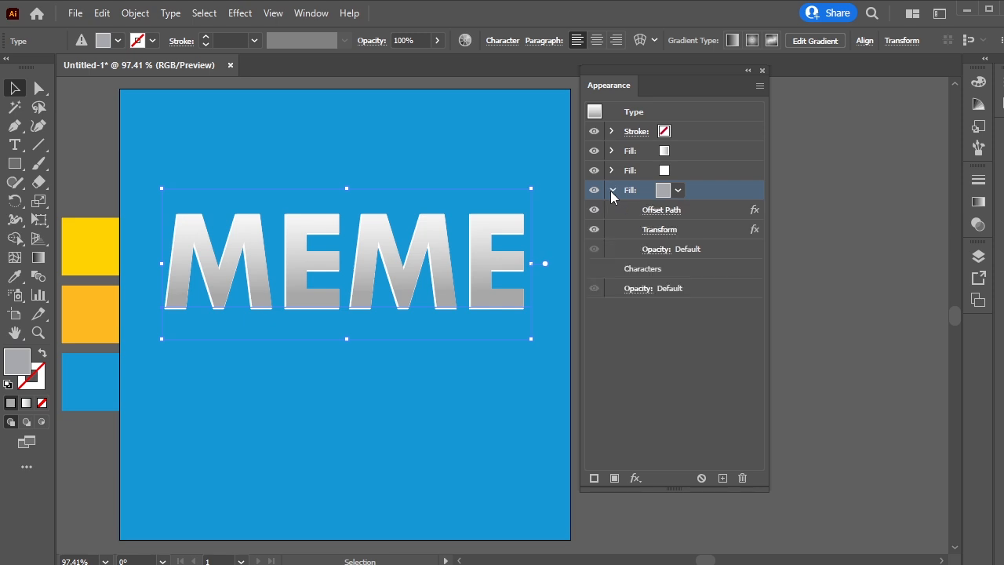
pyautogui.click(670, 210)
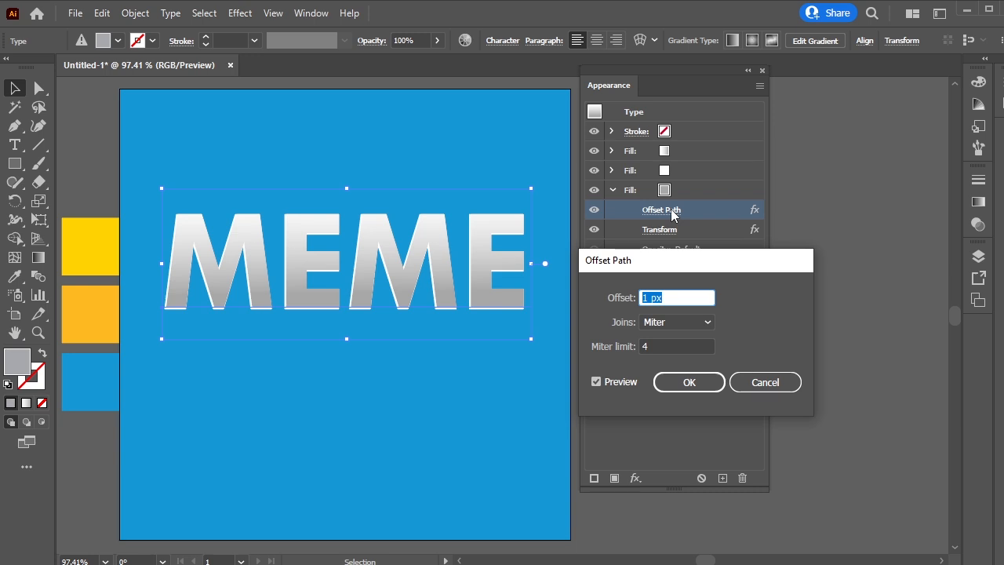
pyautogui.press('Up')
pyautogui.press('Up')
pyautogui.press('Up')
pyautogui.press('Up')
pyautogui.press('Up')
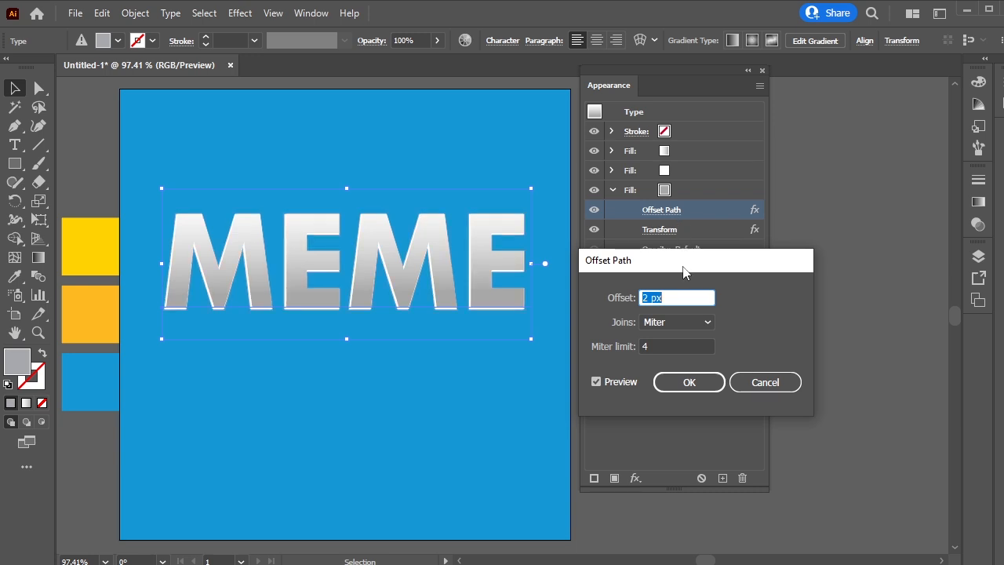
pyautogui.press('Down')
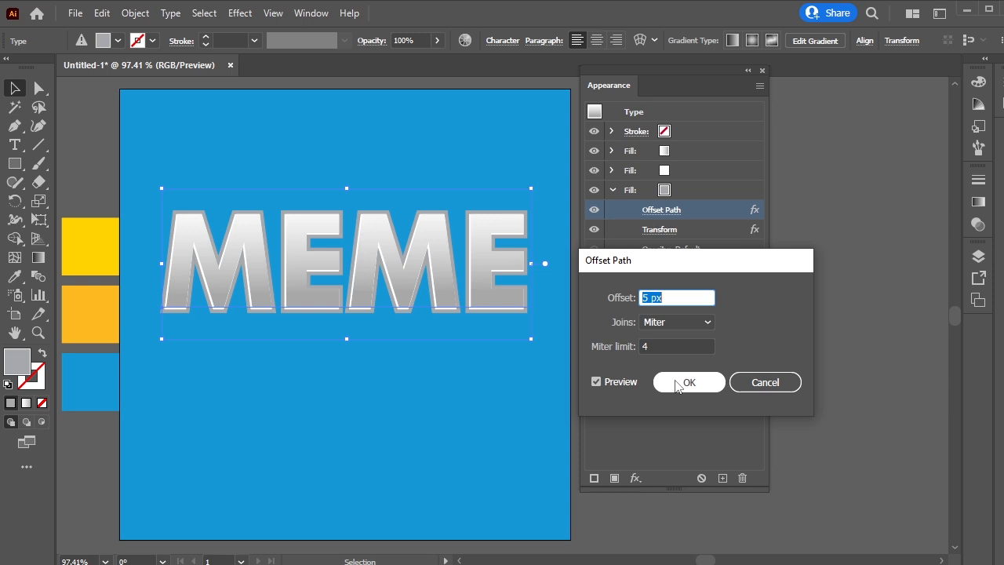
pyautogui.click(680, 384)
# Set the grey fill's Transform effect to move it -5 px horizontally and 5 px vertically.
pyautogui.click(657, 237)
pyautogui.click(926, 242)
pyautogui.press('Down')
pyautogui.press('Down')
pyautogui.press('Down')
pyautogui.press('Down')
pyautogui.press('Down')
pyautogui.press('Down')
pyautogui.press('Up')
pyautogui.press('Up')
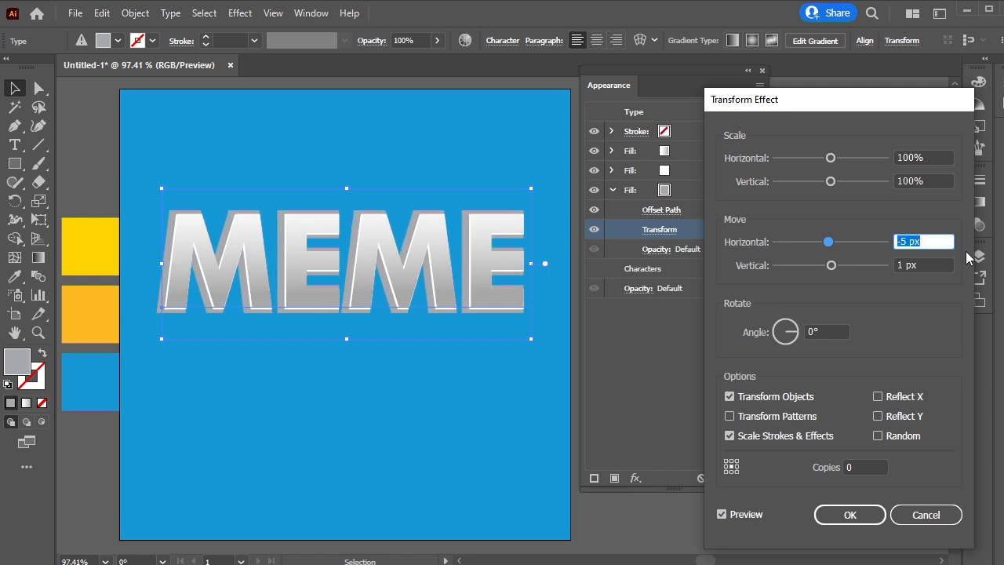
pyautogui.click(925, 263)
pyautogui.press('Up')
pyautogui.press('Up')
pyautogui.press('Up')
pyautogui.press('Up')
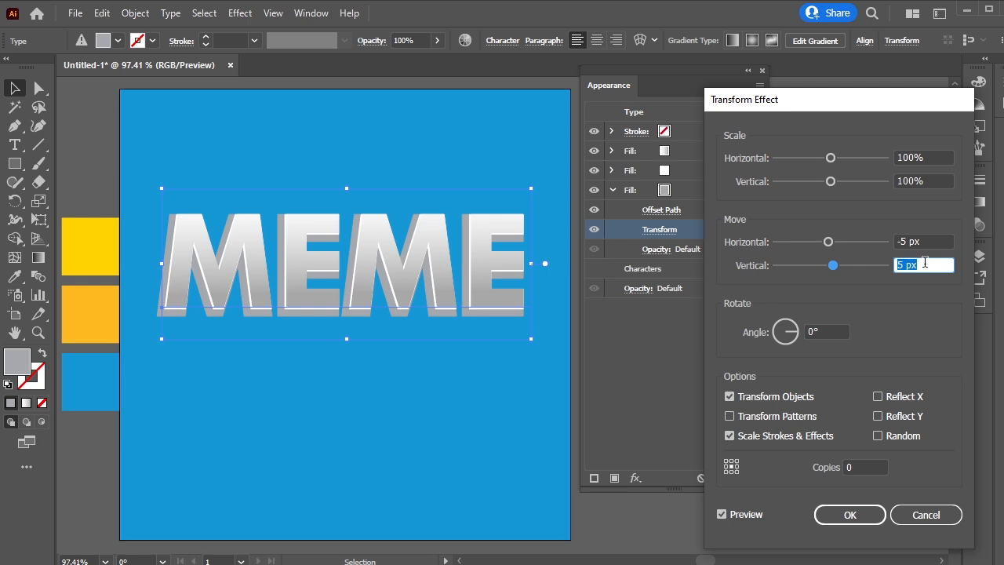
pyautogui.click(848, 515)
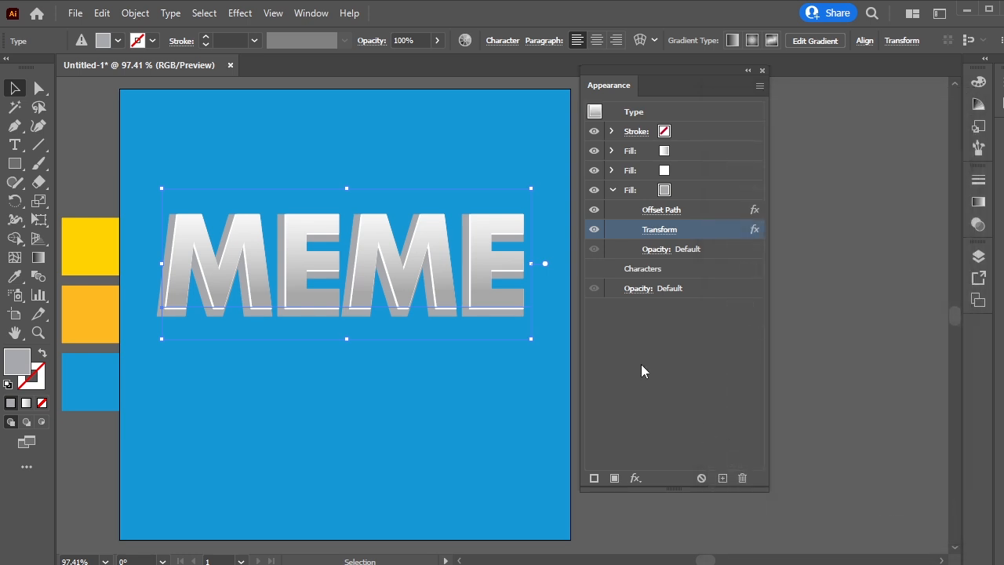
# Collapse the grey fill's details, duplicate that fill and set the lower copy's colour to the dark brown swatch.
pyautogui.click(640, 366)
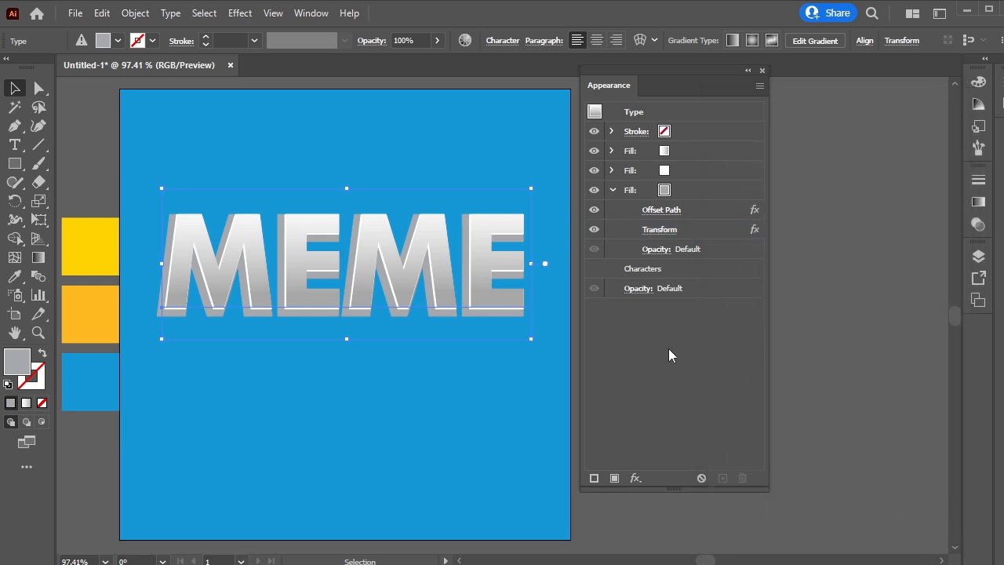
pyautogui.click(610, 190)
pyautogui.click(713, 189)
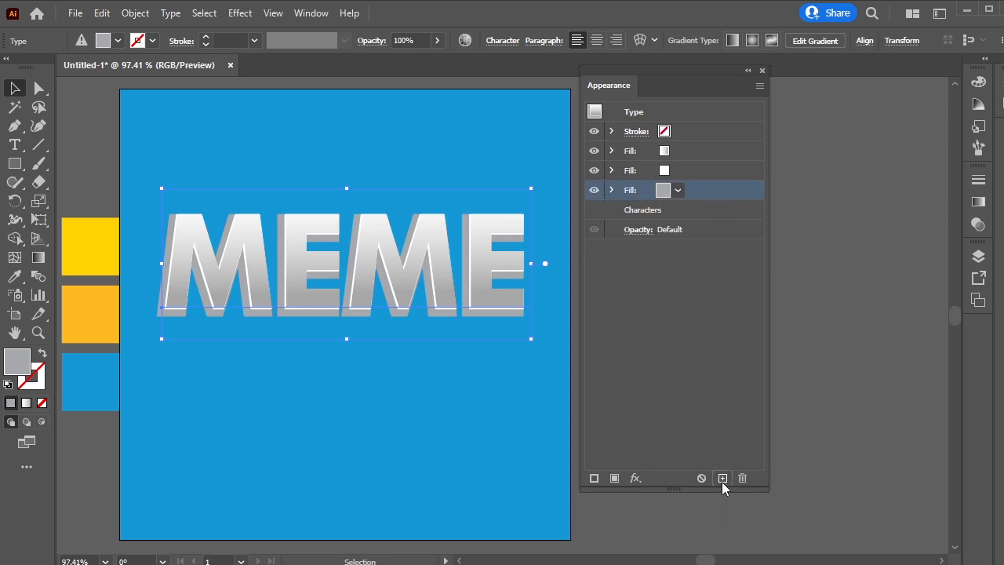
pyautogui.click(722, 480)
pyautogui.click(683, 210)
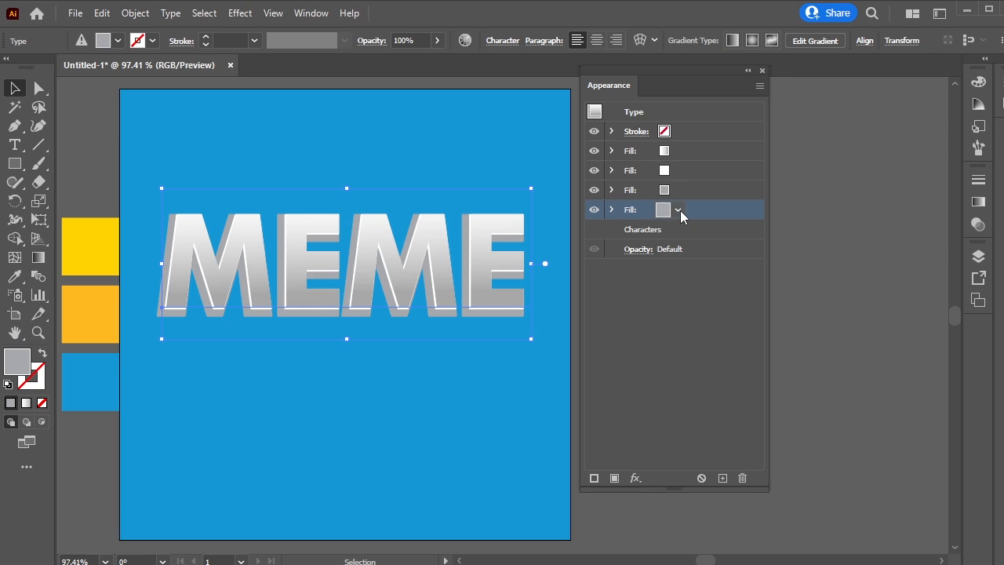
pyautogui.click(679, 210)
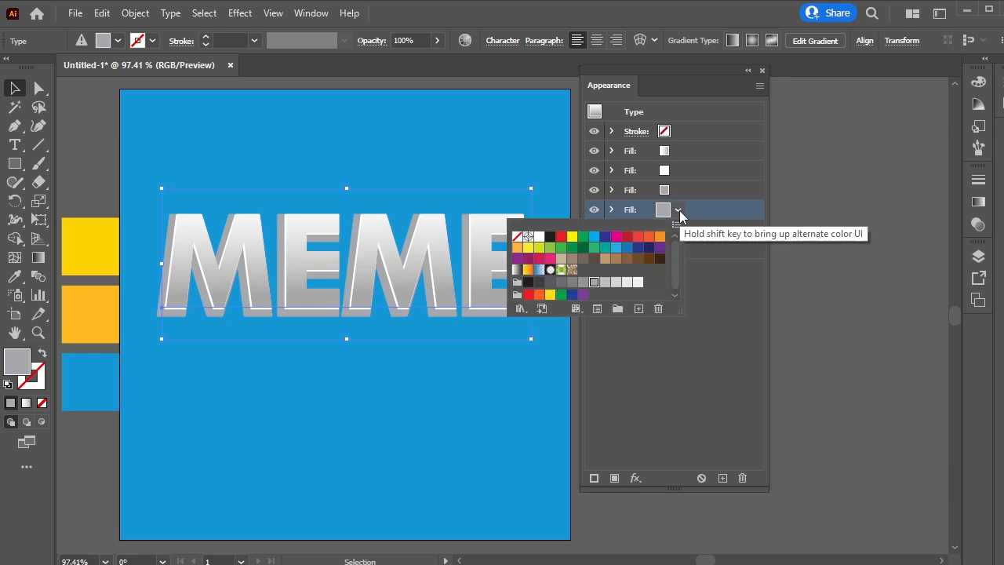
pyautogui.click(660, 259)
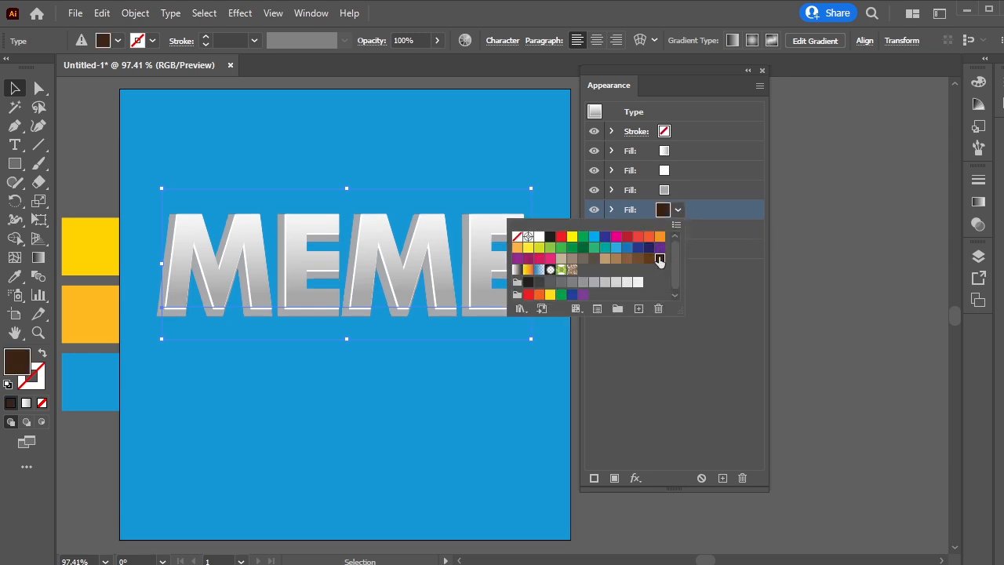
pyautogui.click(679, 210)
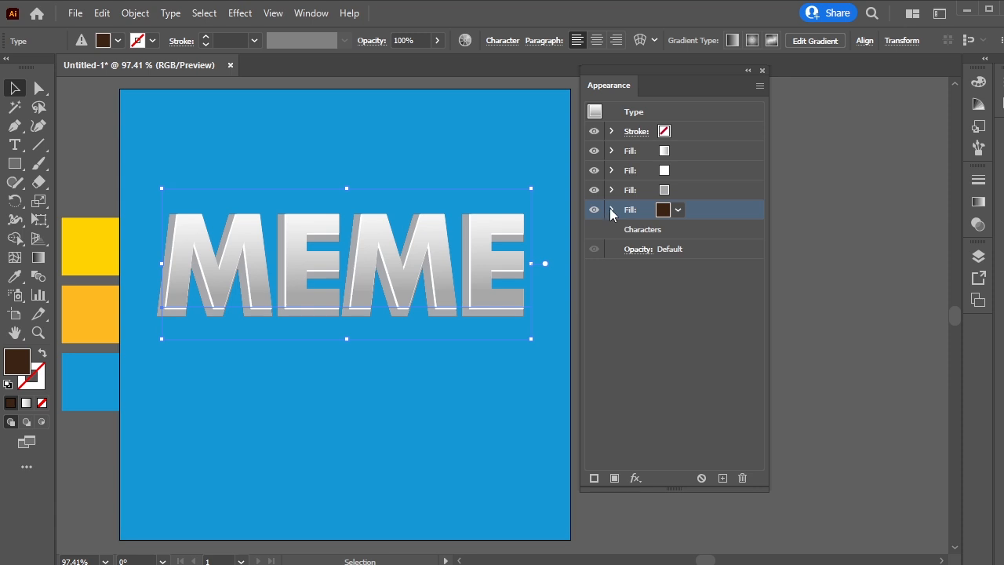
# Set the dark brown fill's Offset Path effect to 7 px.
pyautogui.click(611, 212)
pyautogui.click(661, 233)
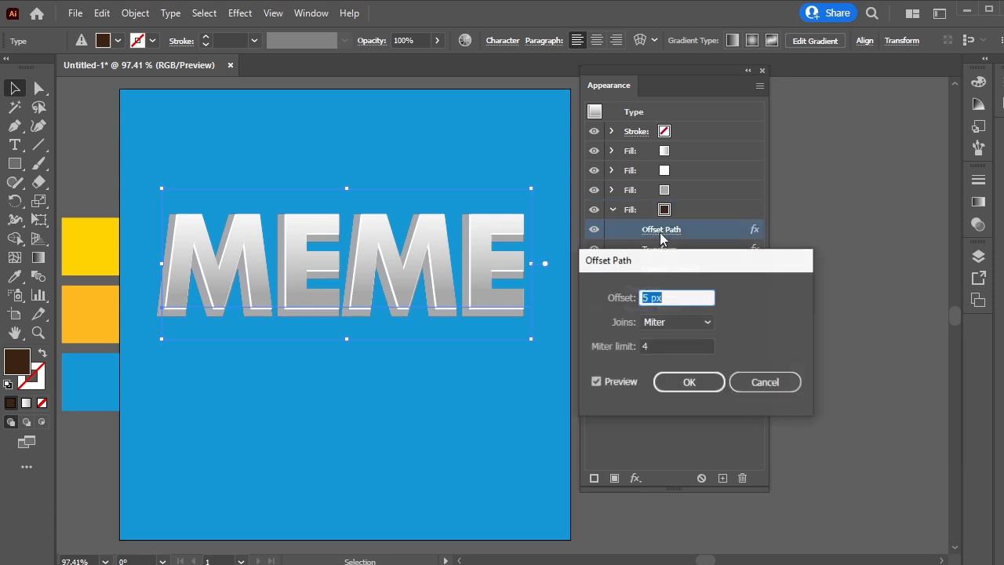
pyautogui.press('Up')
pyautogui.press('Up')
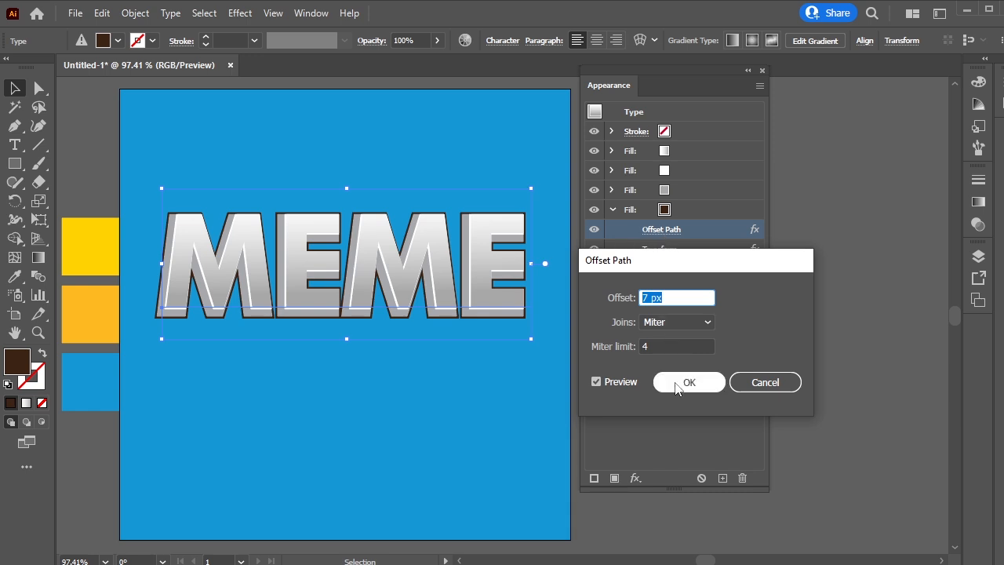
pyautogui.click(679, 384)
# Set the dark brown fill's Transform effect to move it -7 px horizontally and 7 px vertically.
pyautogui.click(648, 251)
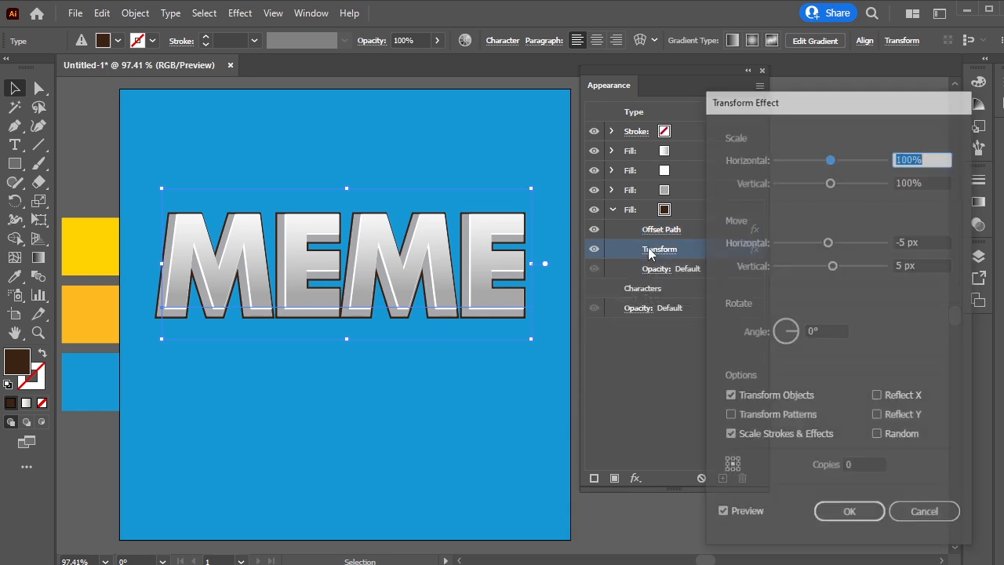
pyautogui.click(936, 239)
pyautogui.press('Down')
pyautogui.press('Down')
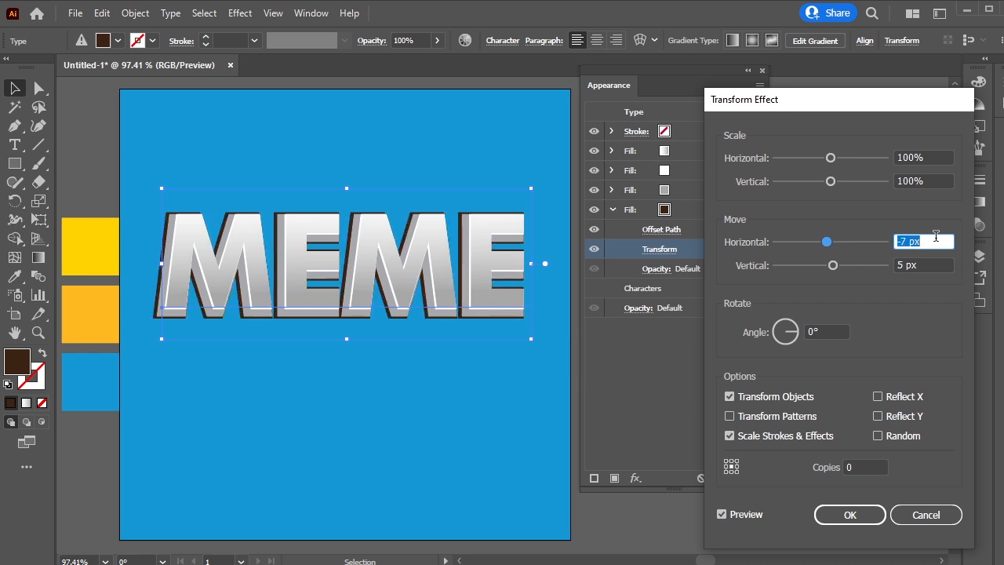
pyautogui.click(945, 264)
pyautogui.press('Up')
pyautogui.press('Up')
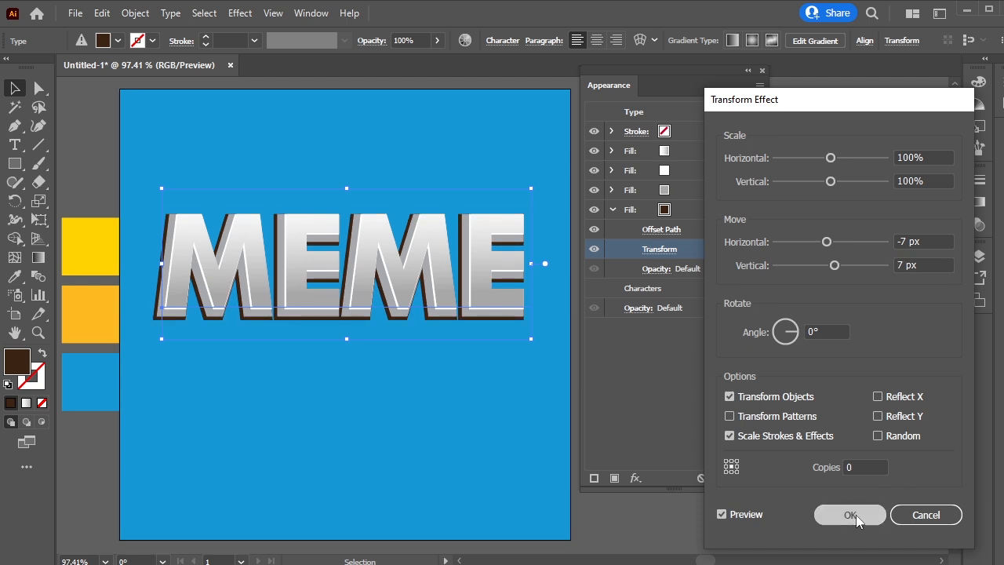
pyautogui.click(859, 515)
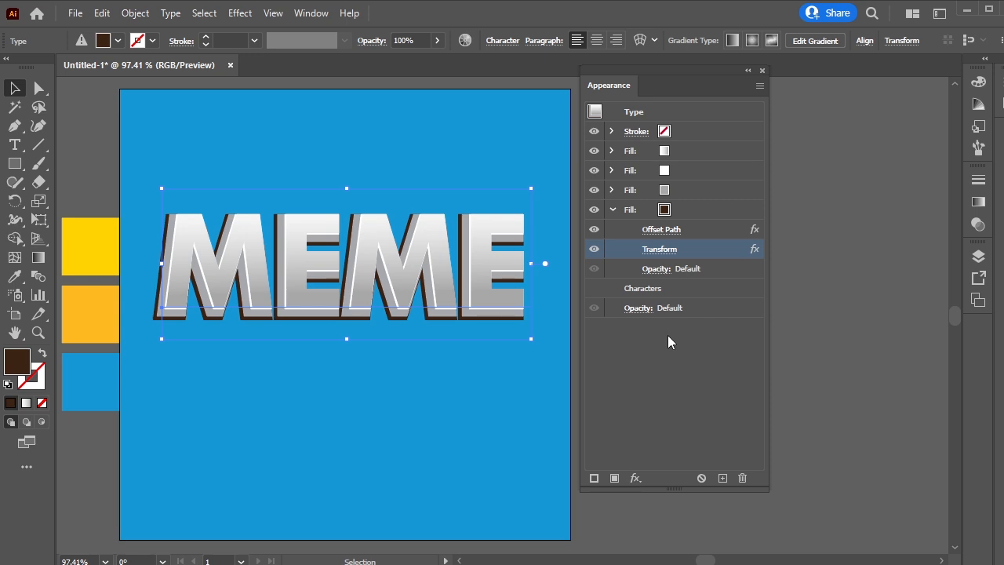
# Reduce the dark brown fill's Offset Path distance and collapse that fill's details.
pyautogui.click(665, 234)
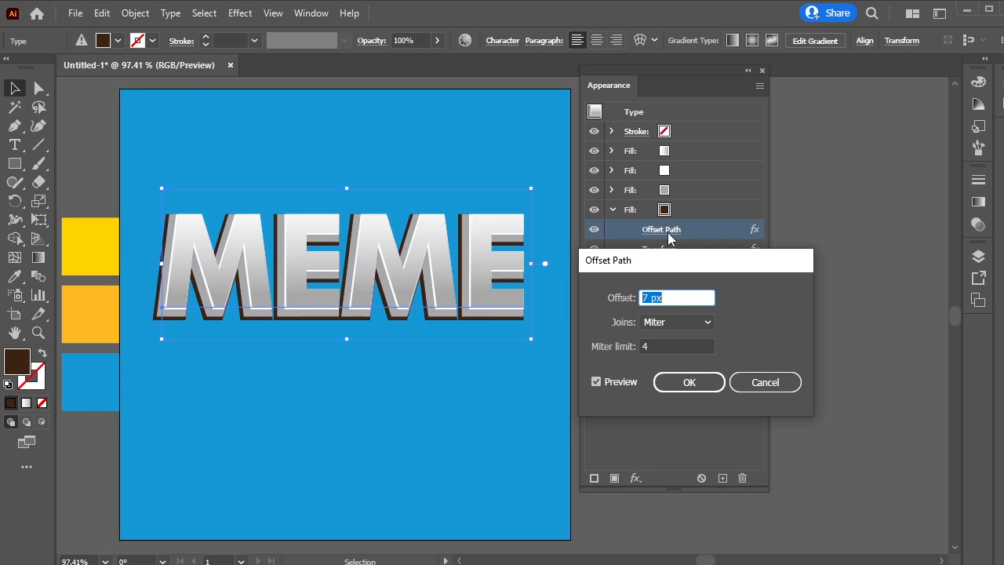
pyautogui.click(688, 382)
pyautogui.click(612, 210)
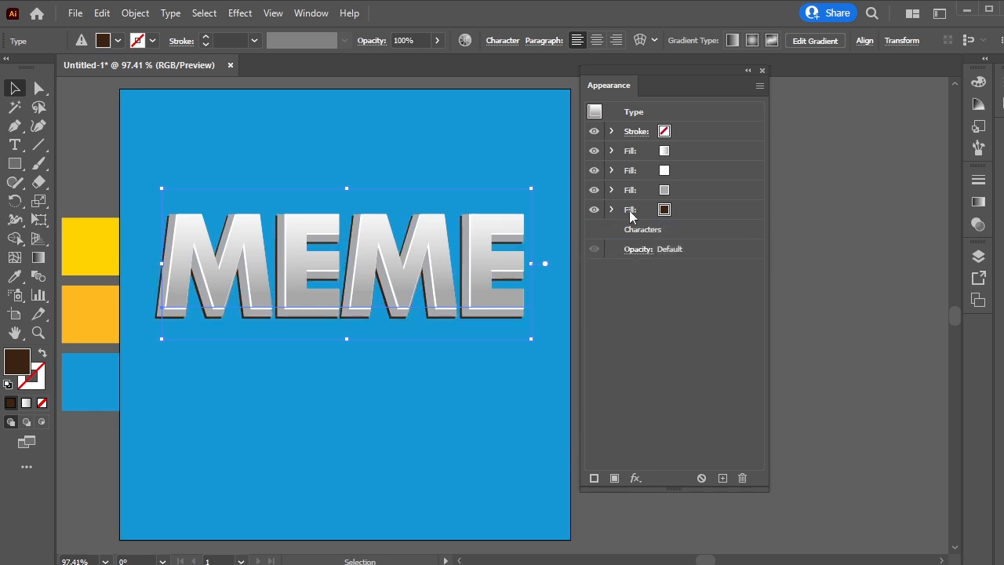
# Add a Gaussian Blur effect with a 1 pixel radius to the dark brown fill.
pyautogui.click(697, 210)
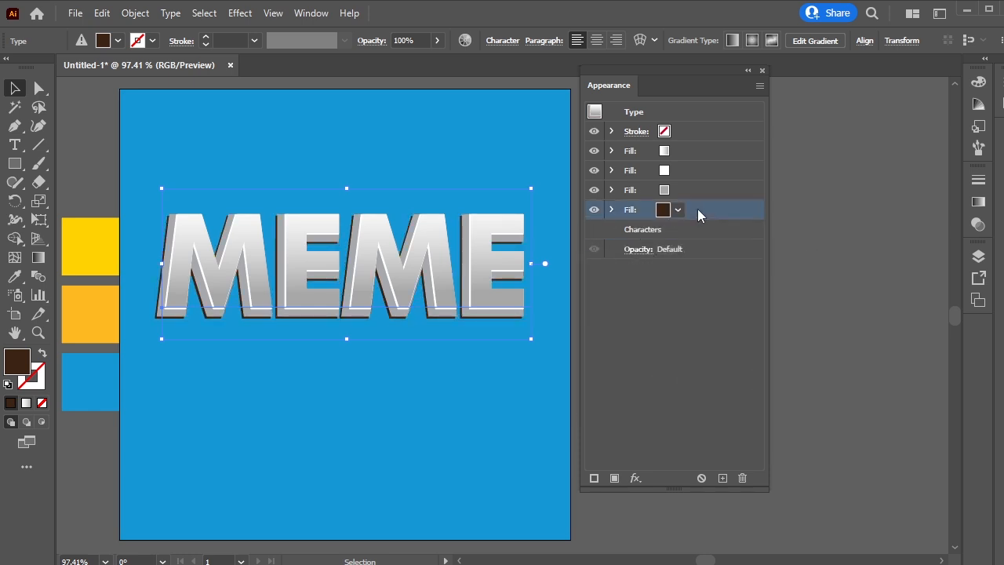
pyautogui.click(636, 477)
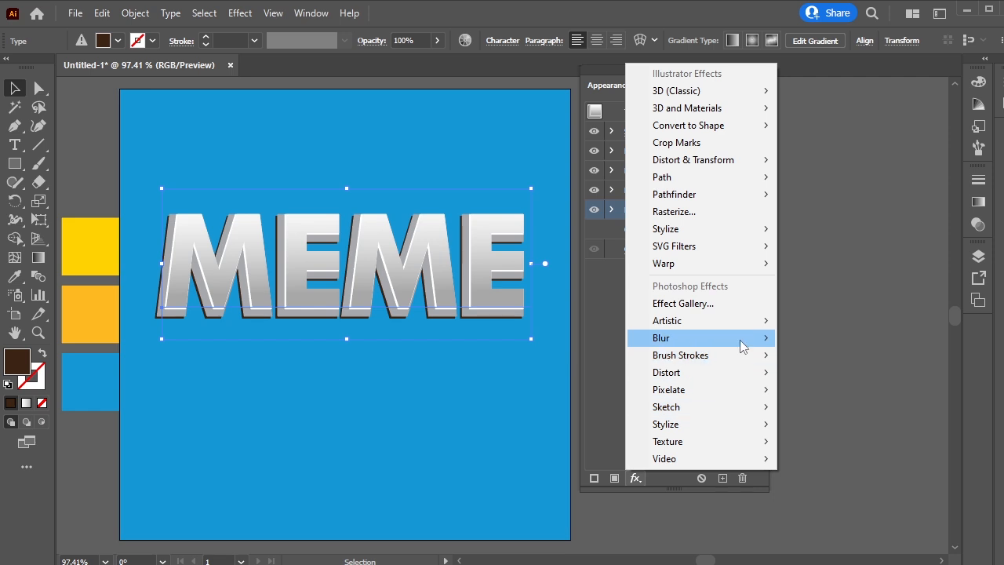
pyautogui.moveTo(742, 346)
pyautogui.click(843, 336)
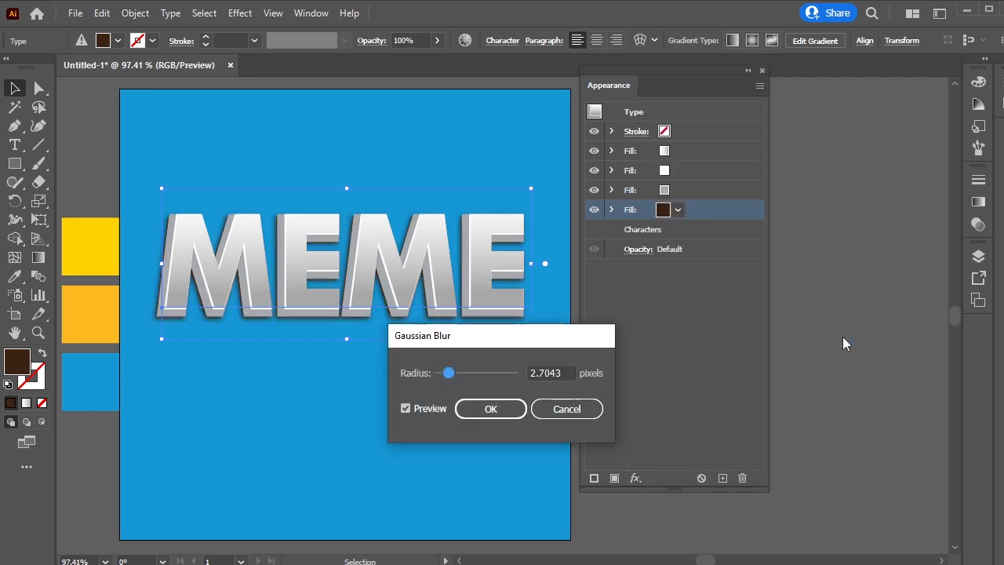
pyautogui.click(562, 376)
pyautogui.press('Down')
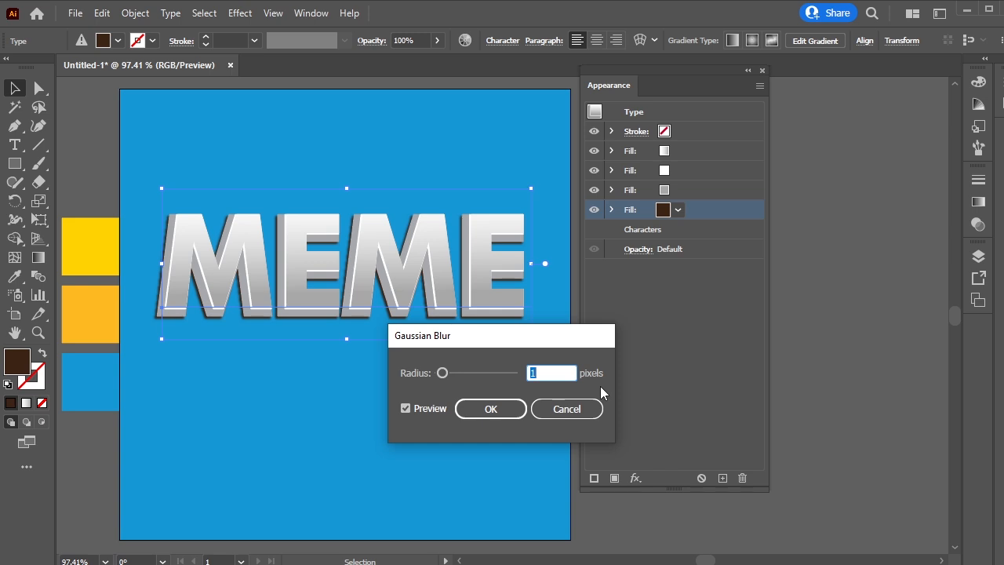
pyautogui.click(495, 410)
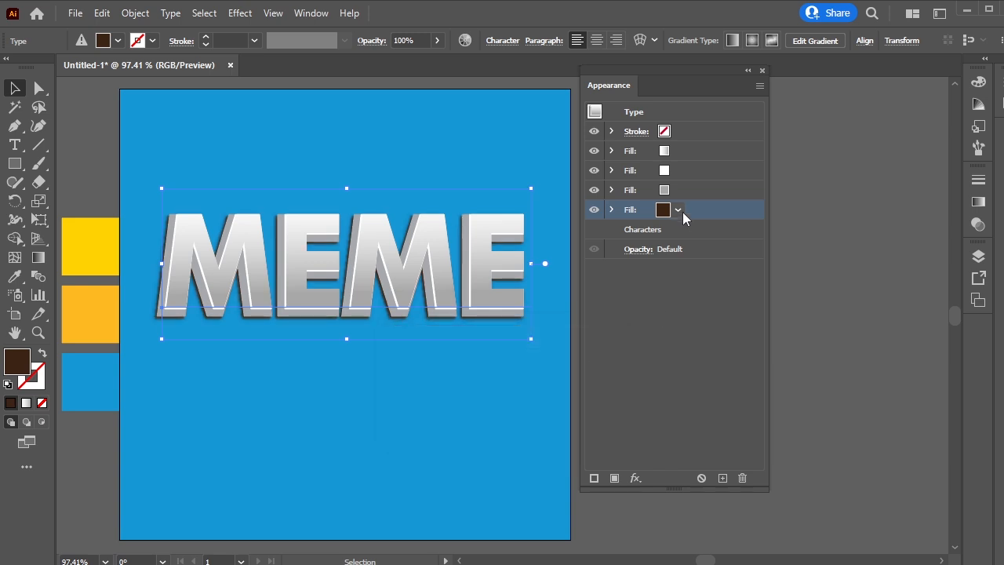
# Duplicate the dark brown fill and set the lower copy's colour to the yellow swatch beside the artboard.
pyautogui.click(722, 479)
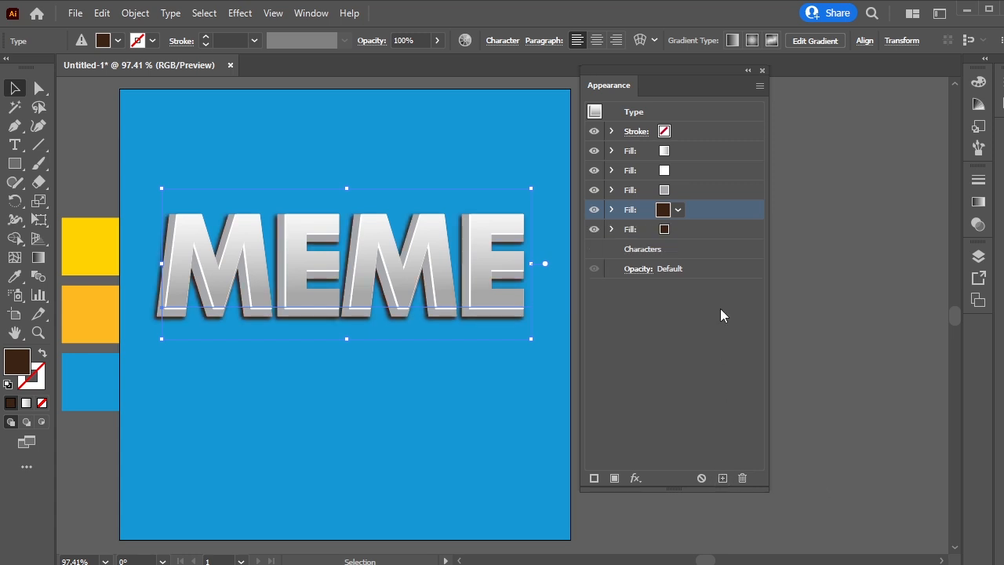
pyautogui.click(684, 225)
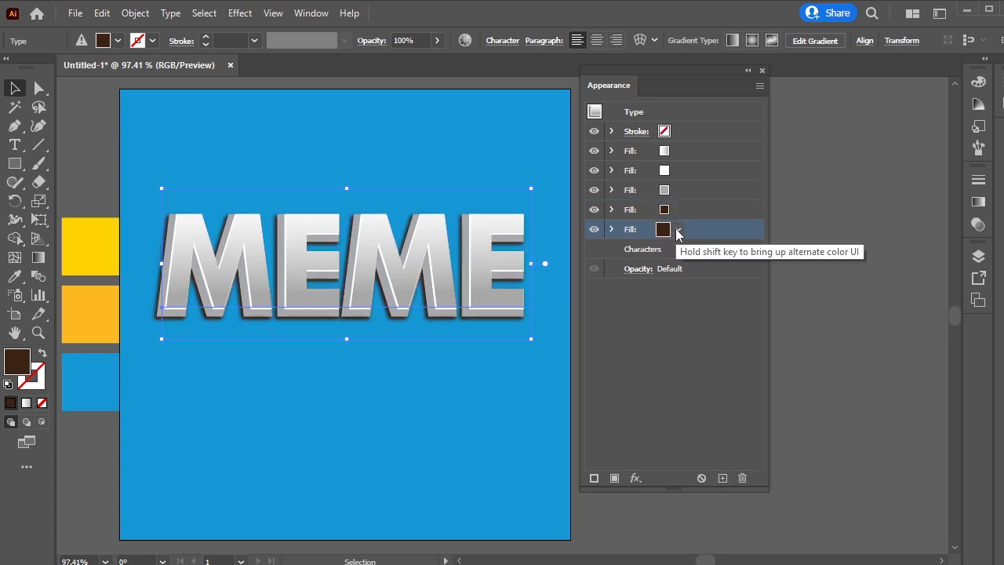
pyautogui.click(678, 232)
pyautogui.click(678, 232)
pyautogui.click(14, 276)
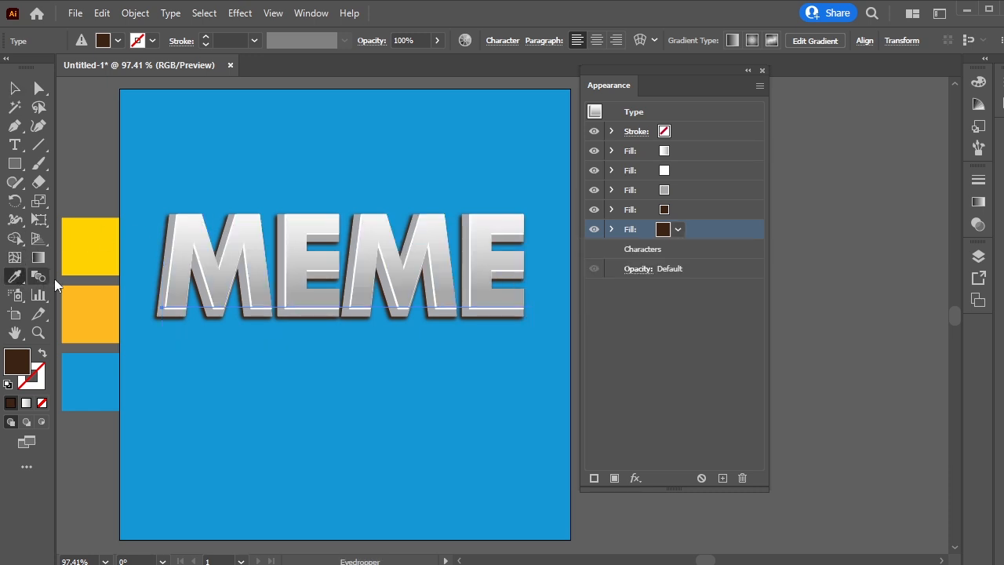
pyautogui.click(95, 257)
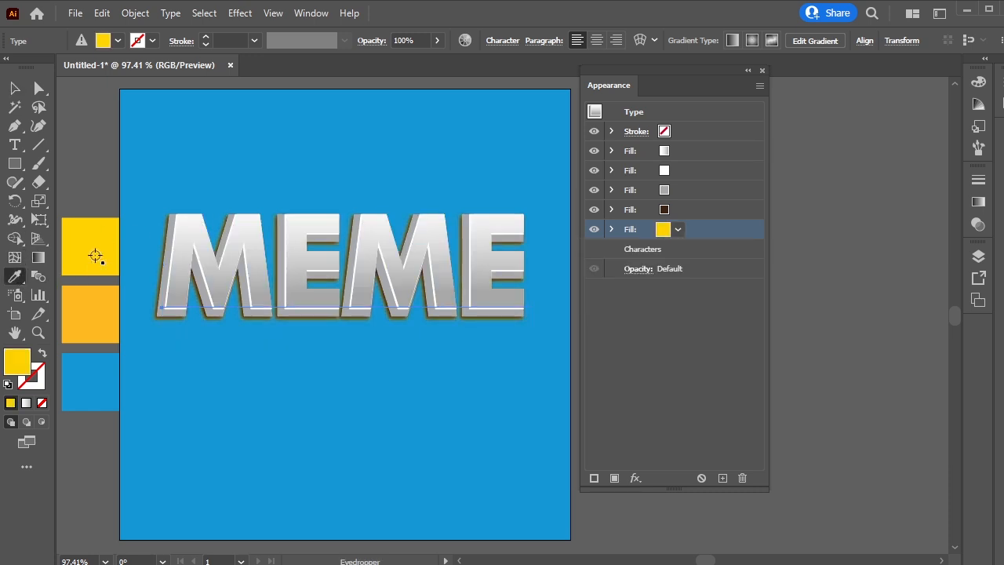
# Delete the Gaussian Blur effect from the yellow fill.
pyautogui.click(612, 232)
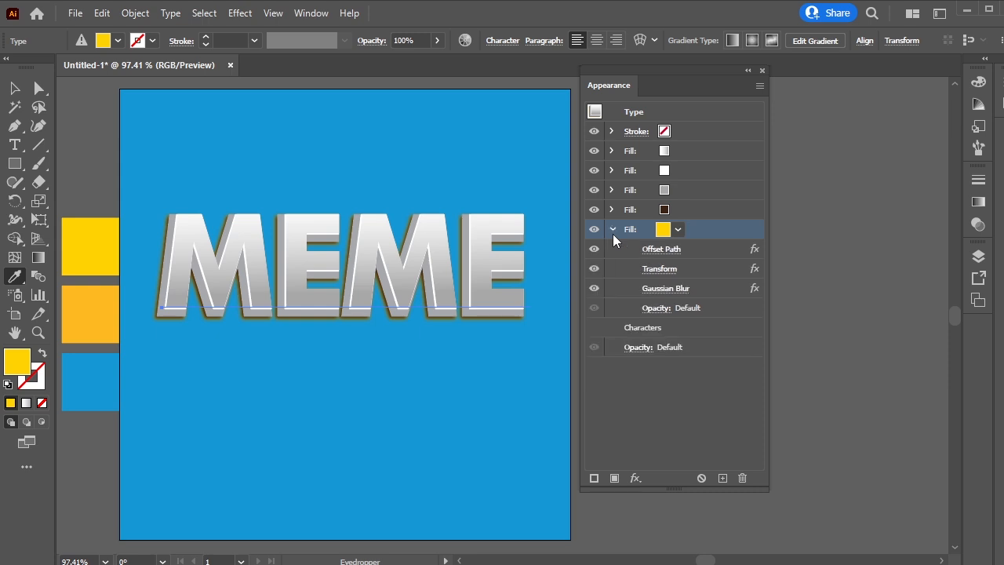
pyautogui.click(723, 295)
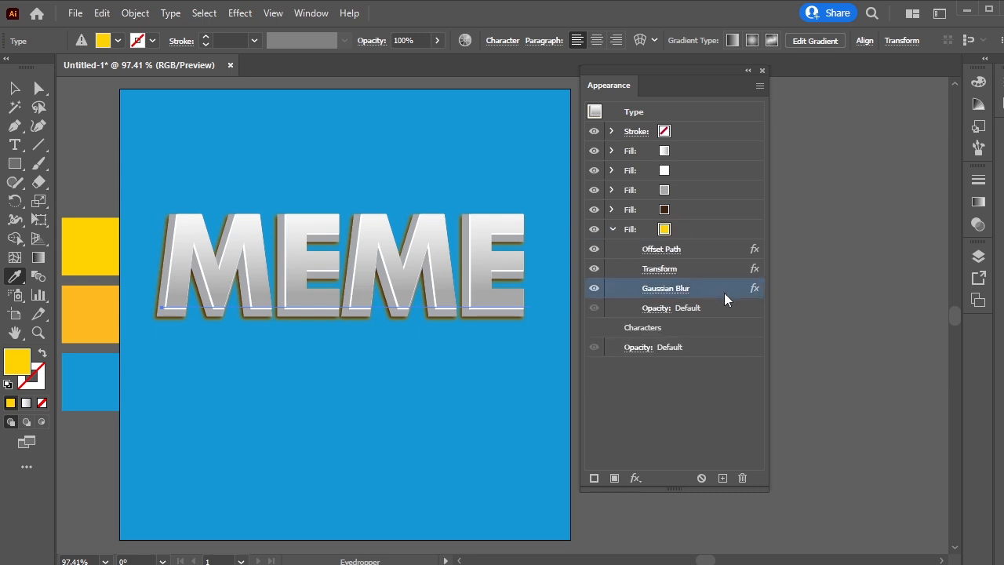
pyautogui.click(742, 478)
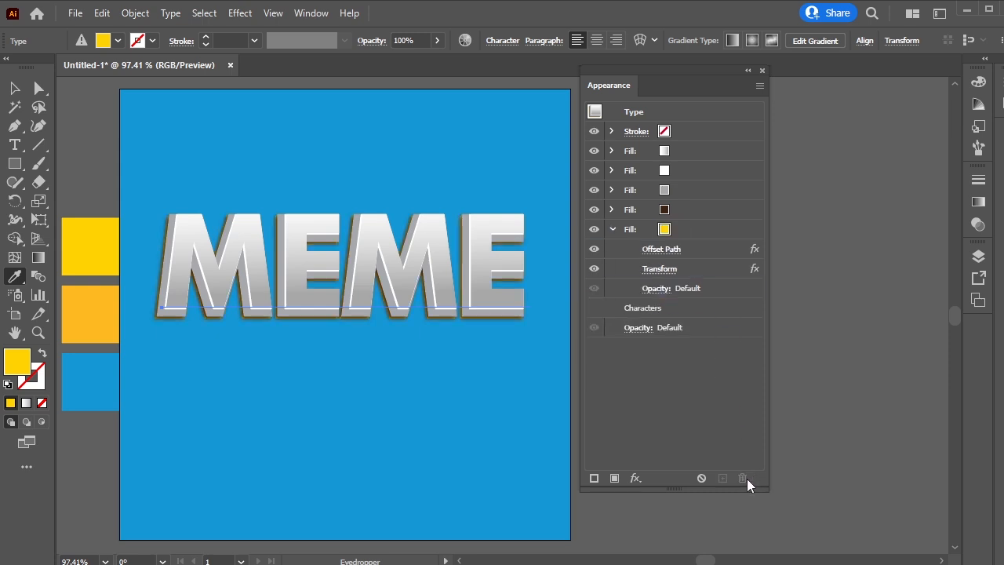
# Set the yellow fill's Offset Path effect to 9 px.
pyautogui.click(672, 250)
pyautogui.press('Up')
pyautogui.press('Up')
pyautogui.press('Up')
pyautogui.press('Up')
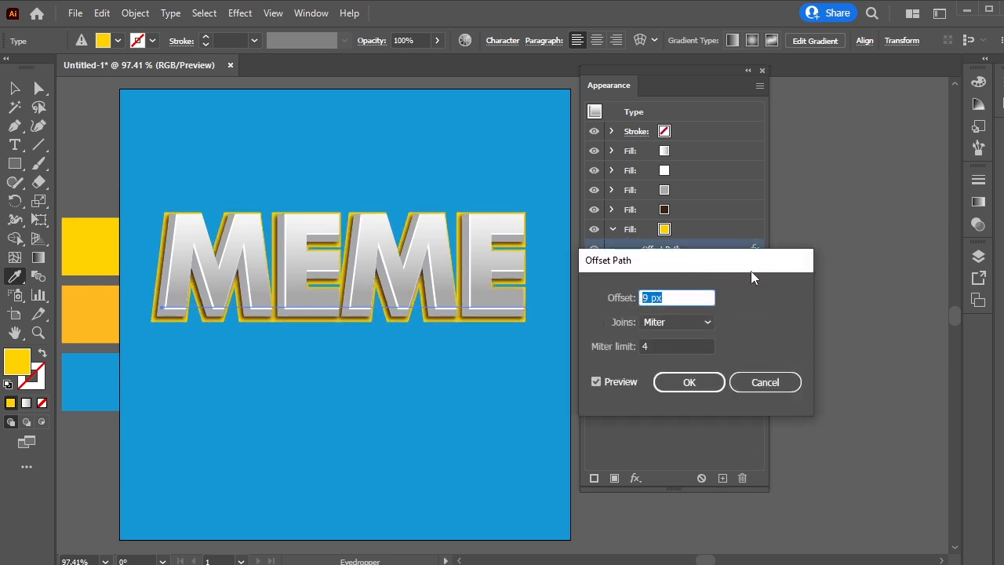
pyautogui.click(712, 381)
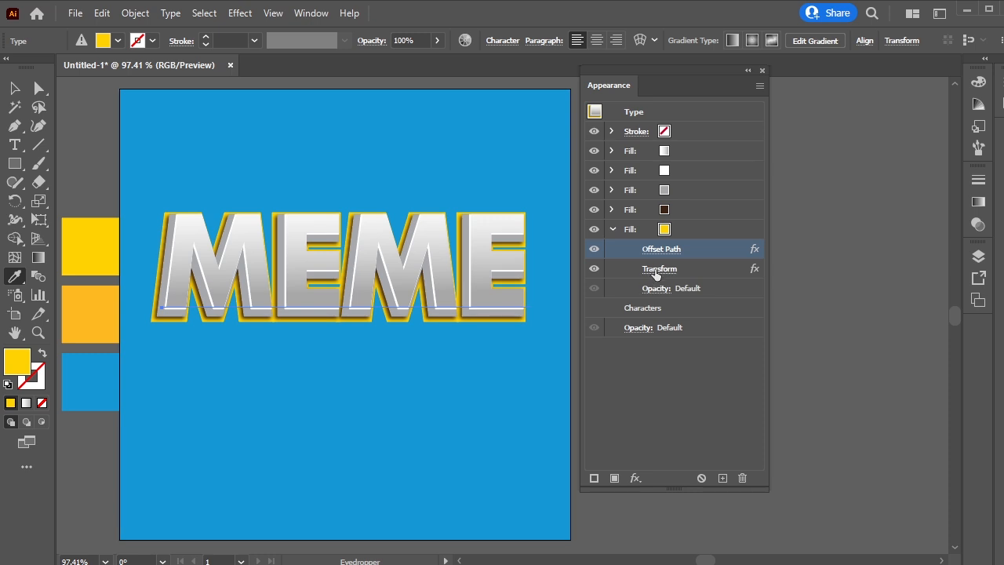
# Set the yellow fill's Transform effect to move it -11 px horizontally and 11 px vertically.
pyautogui.click(657, 269)
pyautogui.click(943, 238)
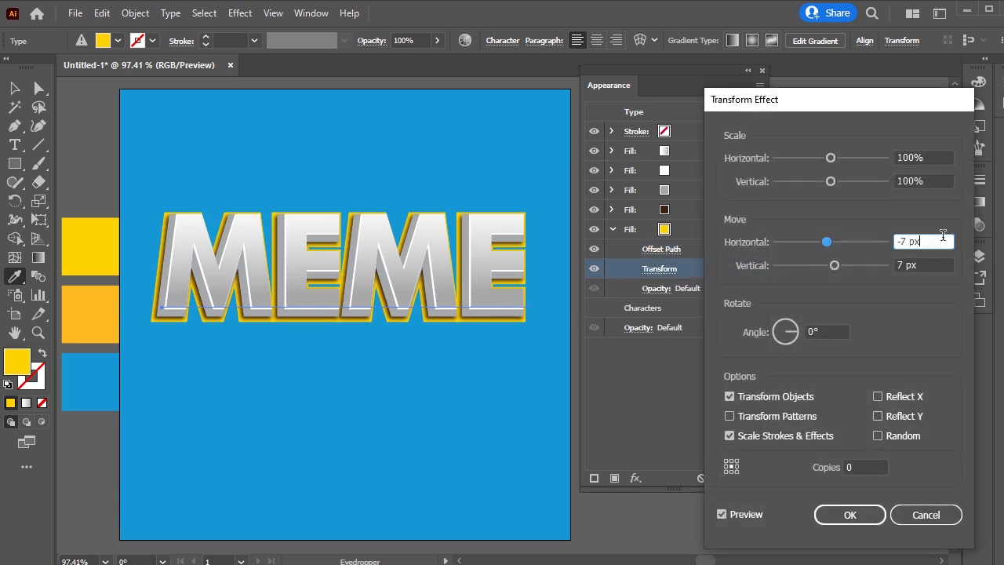
pyautogui.press('Up')
pyautogui.press('Down')
pyautogui.press('Down')
pyautogui.press('Down')
pyautogui.press('Down')
pyautogui.press('Down')
pyautogui.press('Up')
pyautogui.click(931, 262)
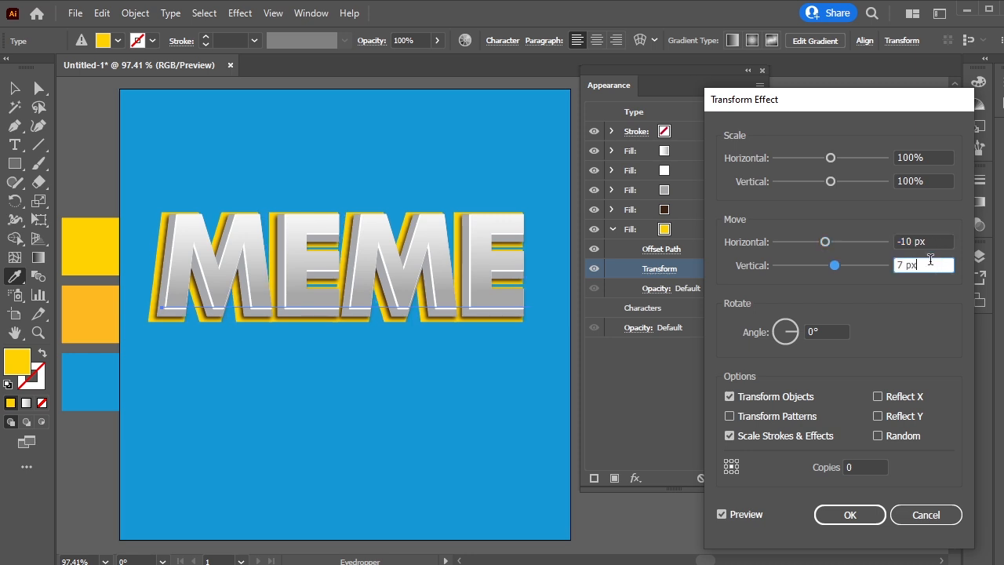
pyautogui.press('Down')
pyautogui.press('Up')
pyautogui.press('Up')
pyautogui.press('Up')
pyautogui.press('Up')
pyautogui.press('Up')
pyautogui.press('Up')
pyautogui.press('Down')
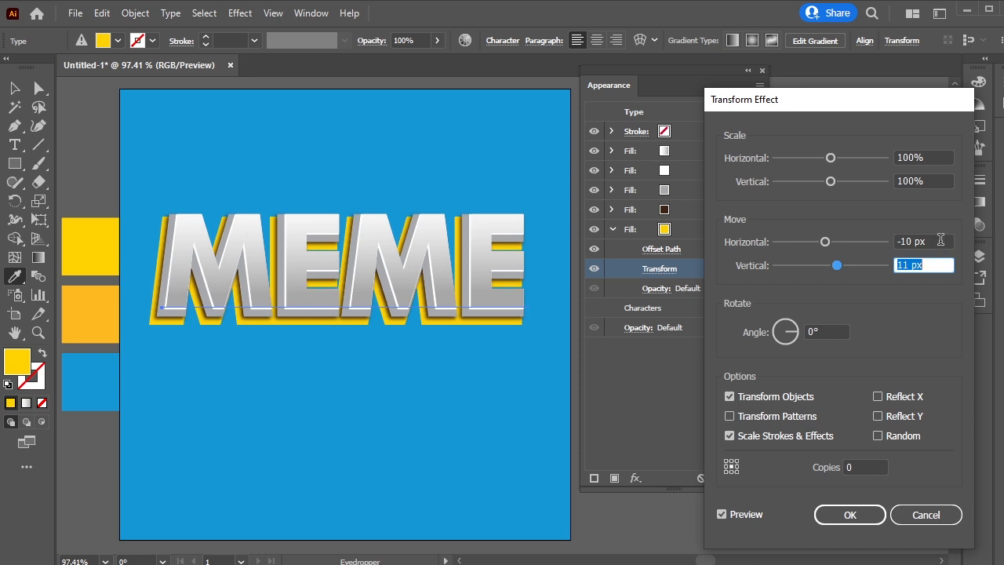
pyautogui.click(940, 241)
pyautogui.press('Down')
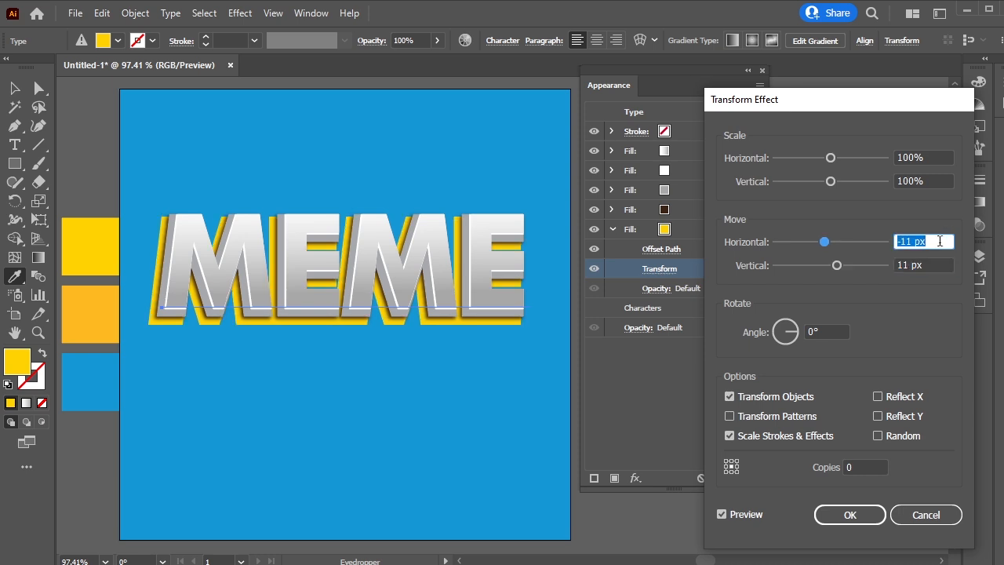
pyautogui.press('Up')
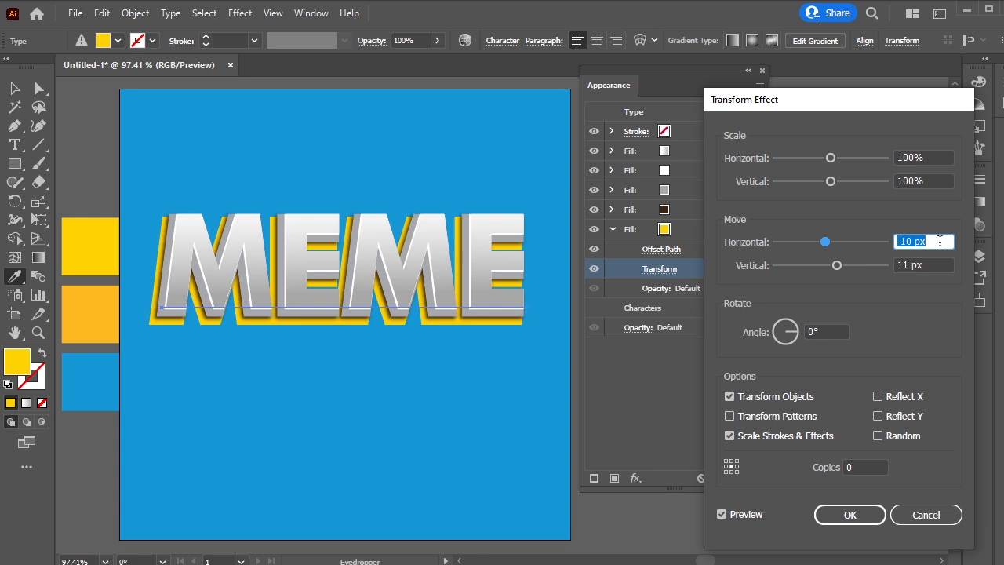
pyautogui.press('Down')
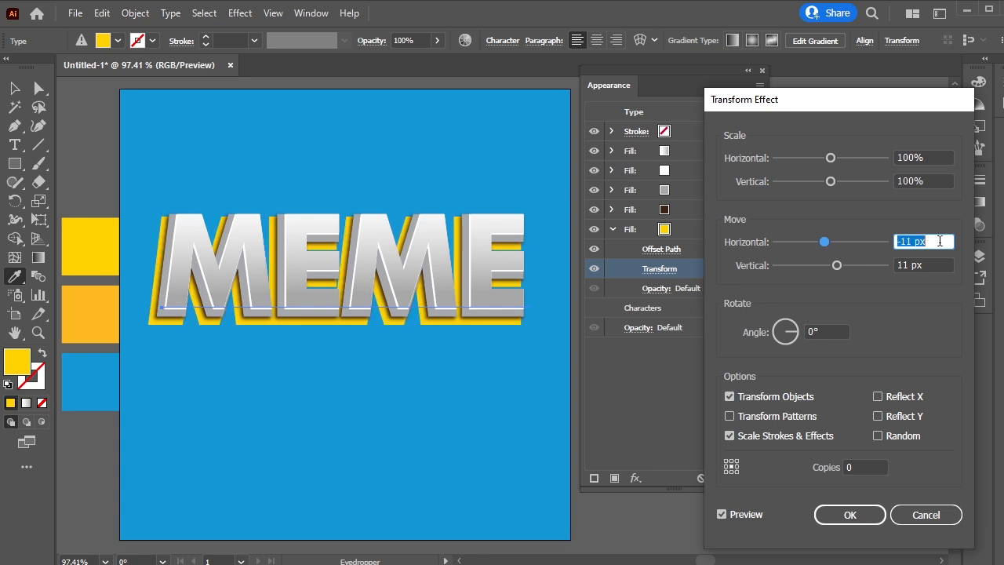
pyautogui.click(851, 516)
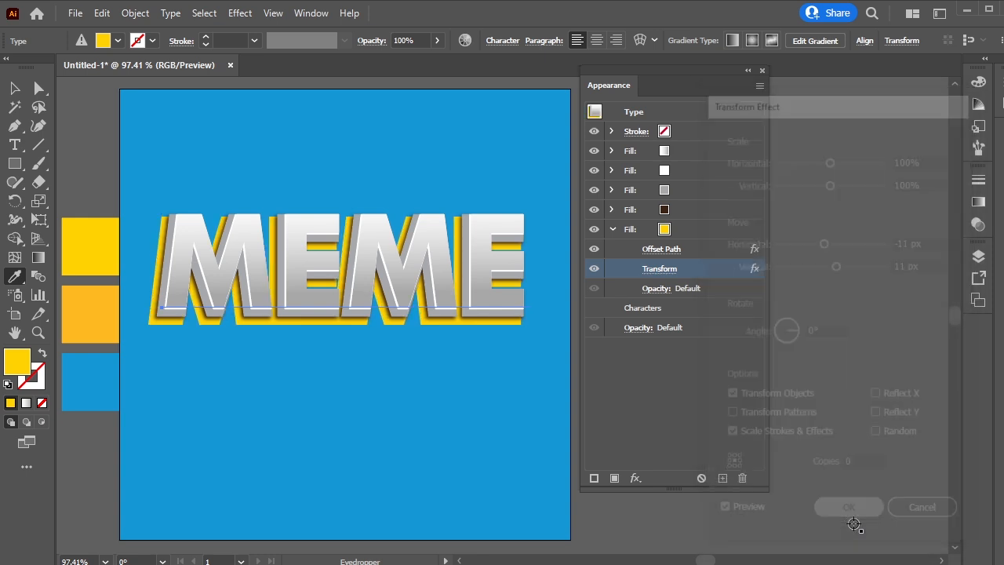
# Collapse the yellow fill's details, duplicate that fill and set the lower copy's colour to the orange swatch.
pyautogui.click(611, 229)
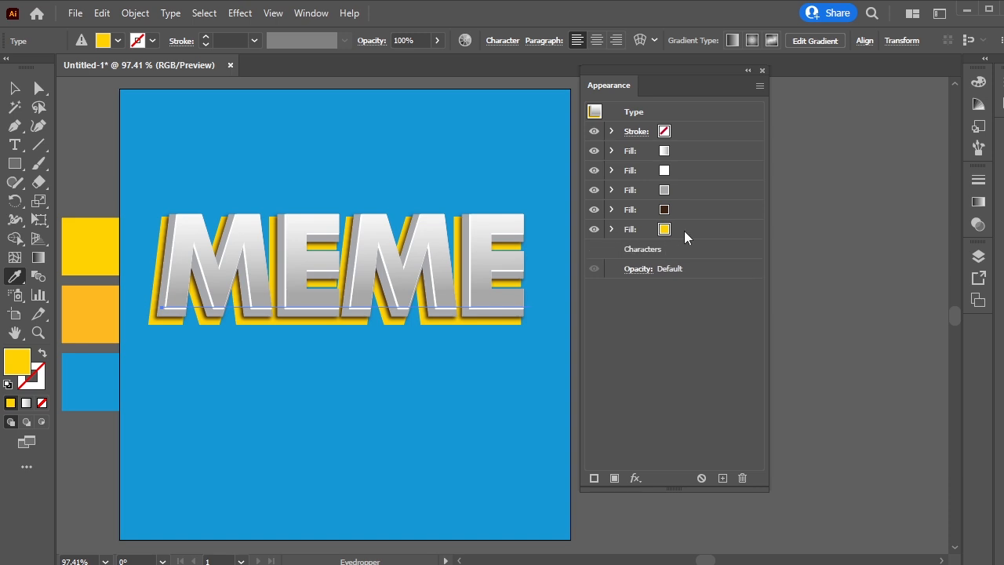
pyautogui.click(701, 231)
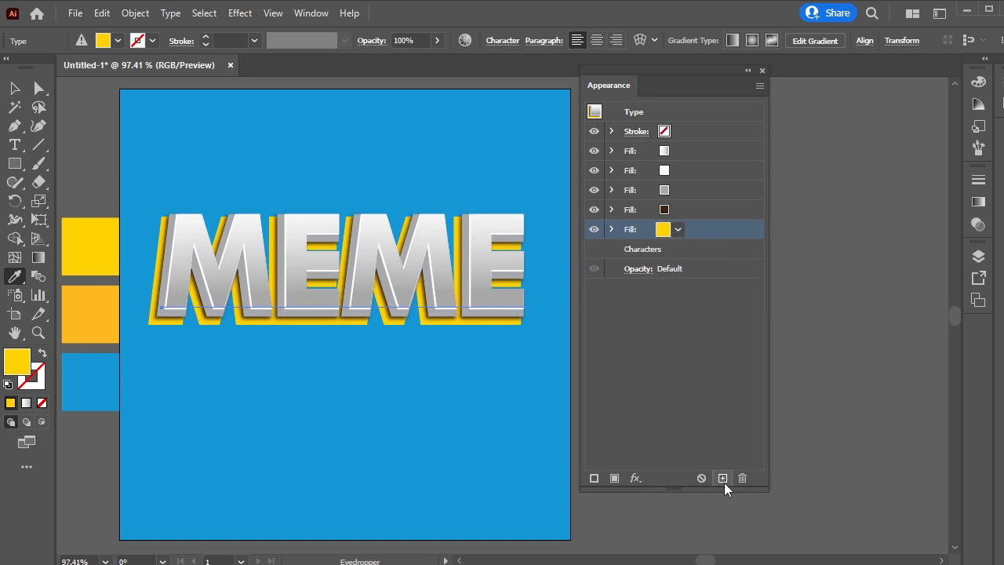
pyautogui.click(722, 478)
pyautogui.click(691, 250)
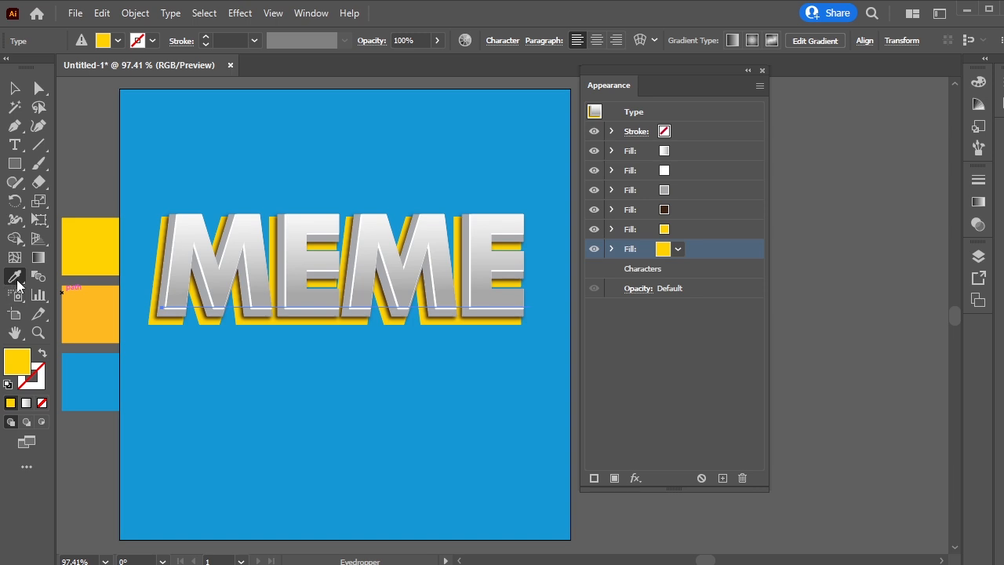
pyautogui.click(98, 327)
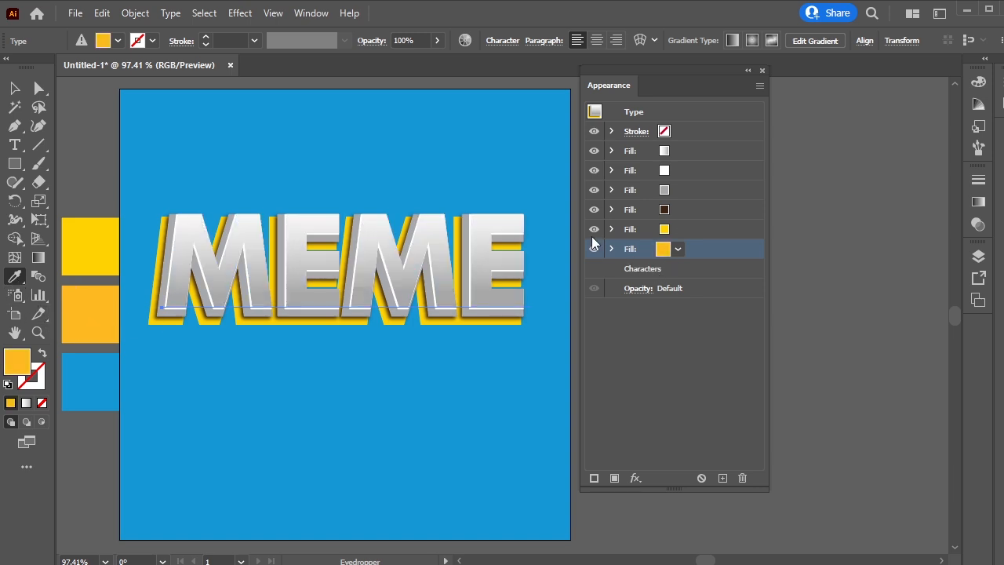
# Set the orange fill's Offset Path effect to 15 px with Round joins.
pyautogui.click(610, 249)
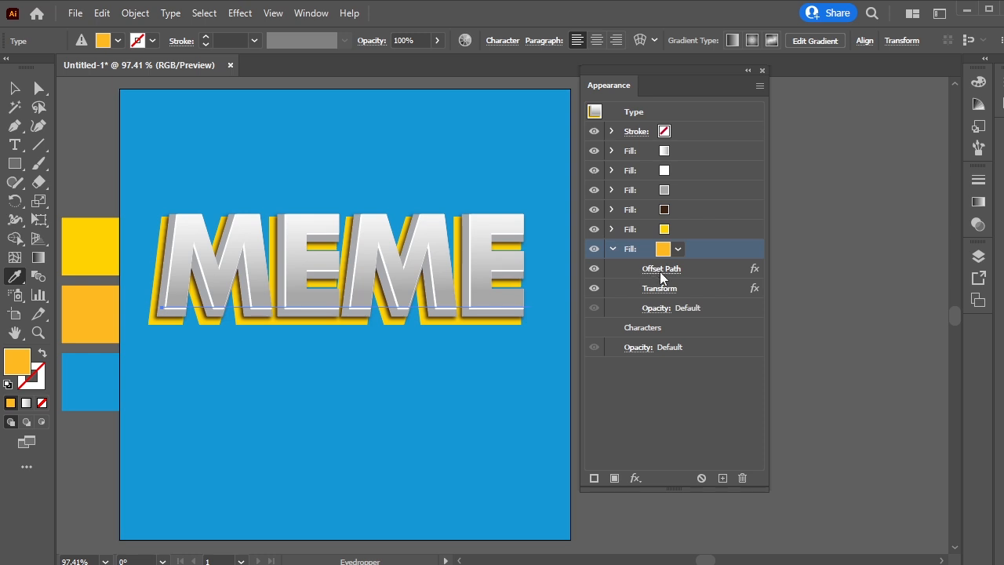
pyautogui.click(663, 271)
pyautogui.press('Up')
pyautogui.press('Up')
pyautogui.press('Up')
pyautogui.press('Up')
pyautogui.press('Up')
pyautogui.press('Up')
pyautogui.press('Up')
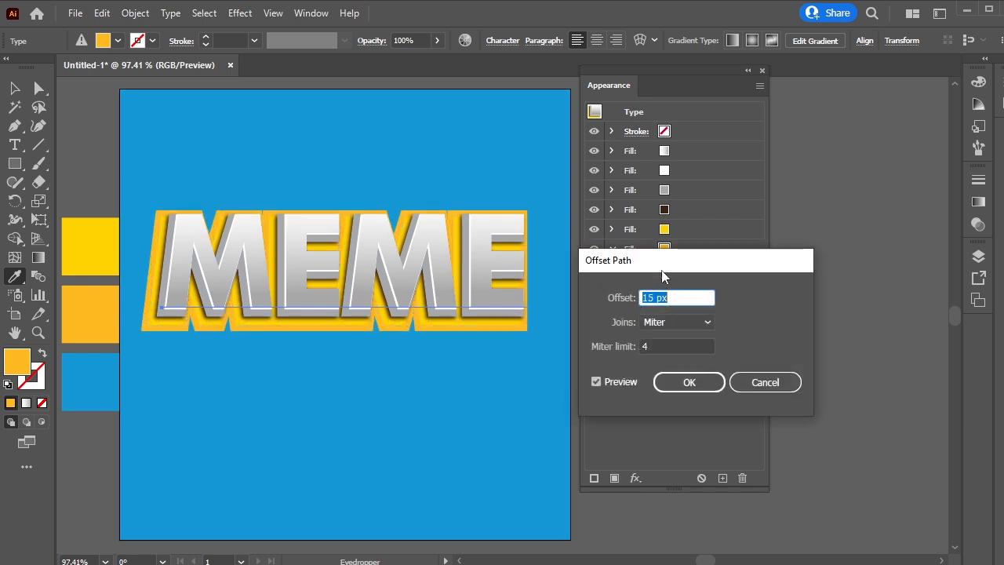
pyautogui.click(690, 324)
pyautogui.click(673, 356)
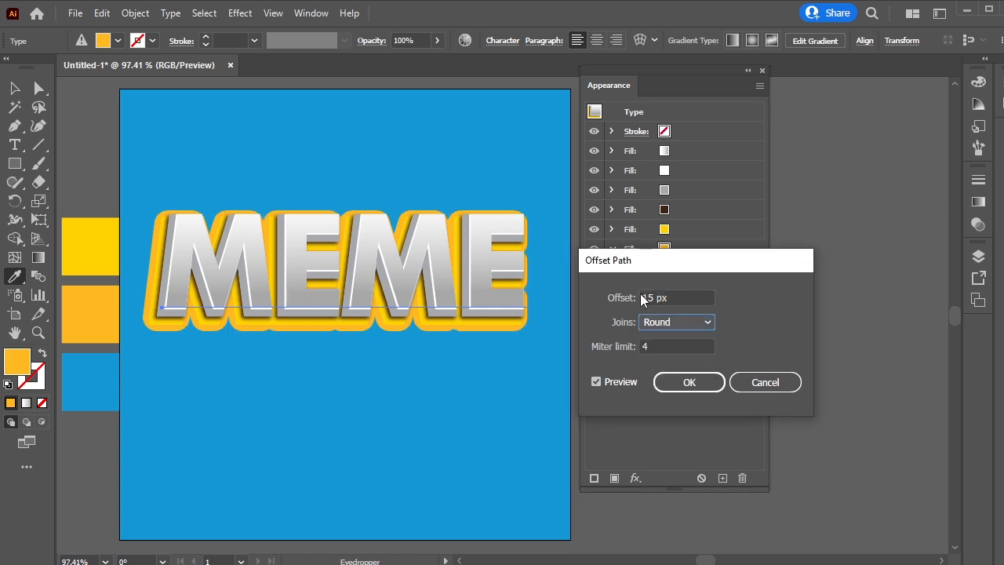
pyautogui.click(688, 383)
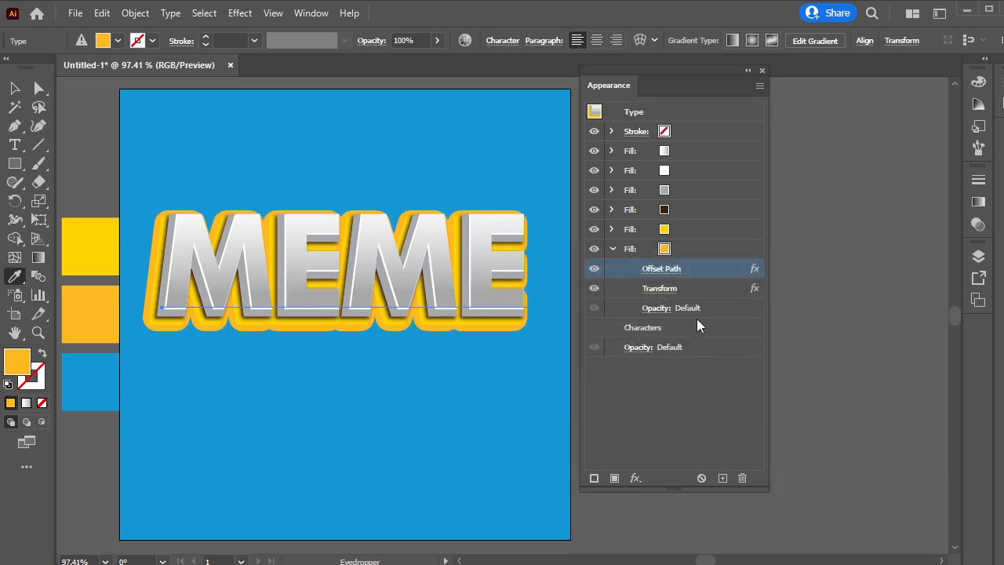
# Set the orange fill's Transform effect to move it -16 px horizontally and 16 px vertically, and collapse the fill's details.
pyautogui.click(660, 290)
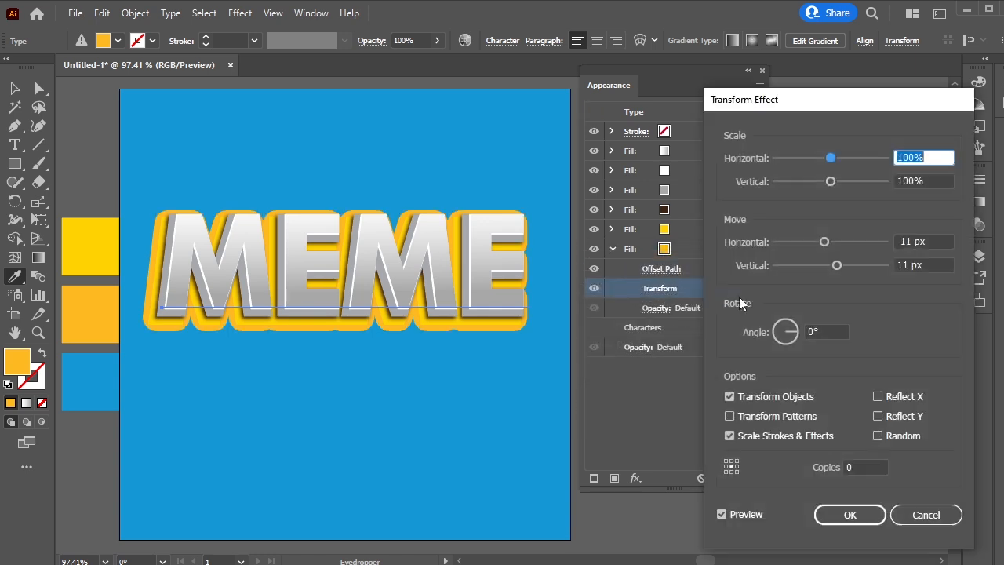
pyautogui.click(927, 241)
pyautogui.press('Down')
pyautogui.press('Down')
pyautogui.press('Down')
pyautogui.press('Down')
pyautogui.press('Down')
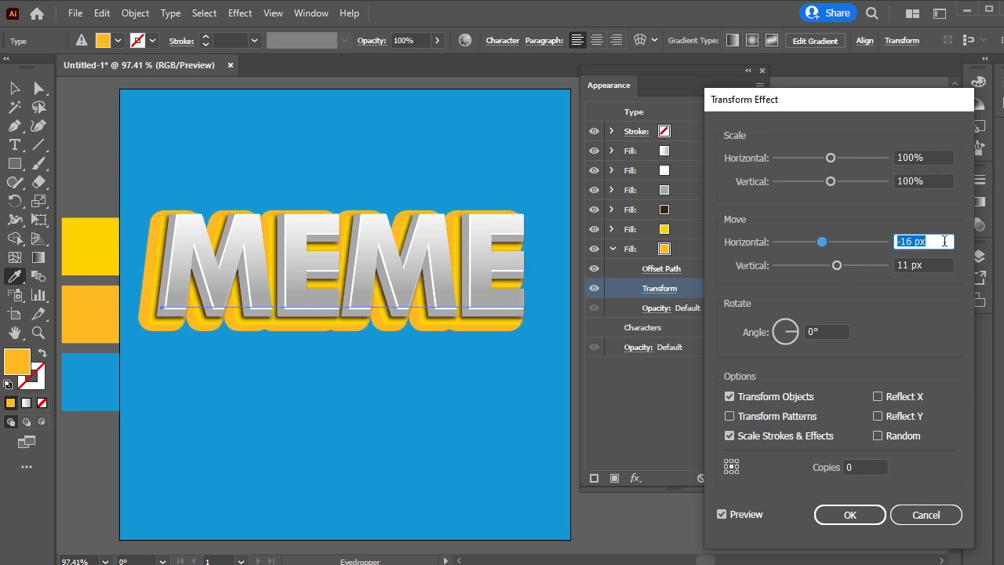
pyautogui.click(927, 265)
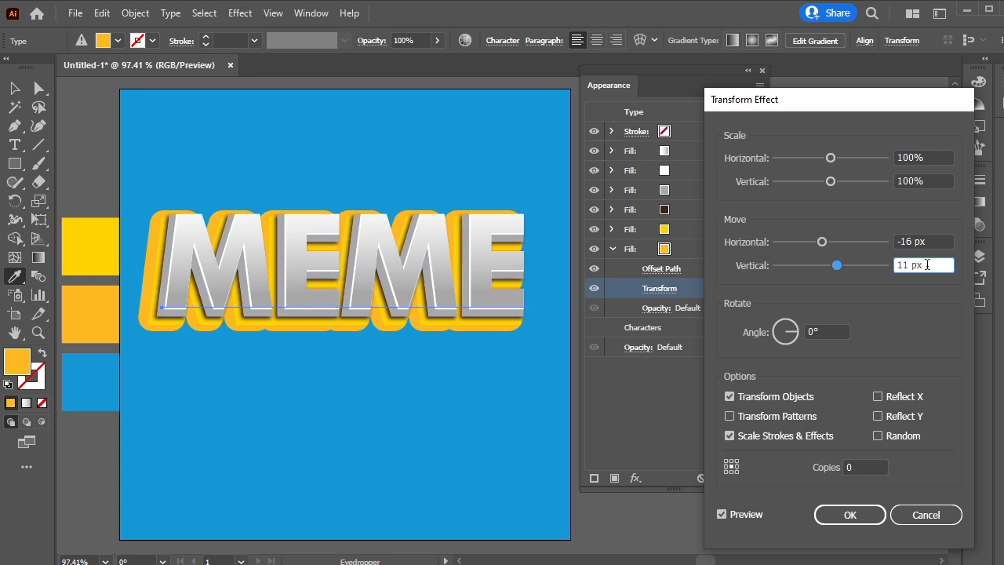
pyautogui.press('Up')
pyautogui.press('Up')
pyautogui.press('Up')
pyautogui.press('Up')
pyautogui.press('Up')
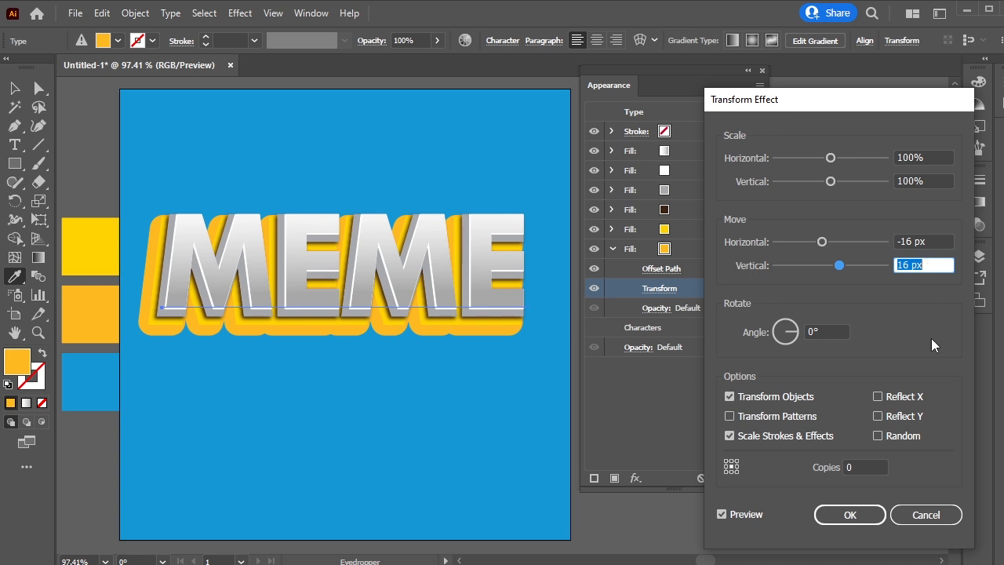
pyautogui.click(847, 514)
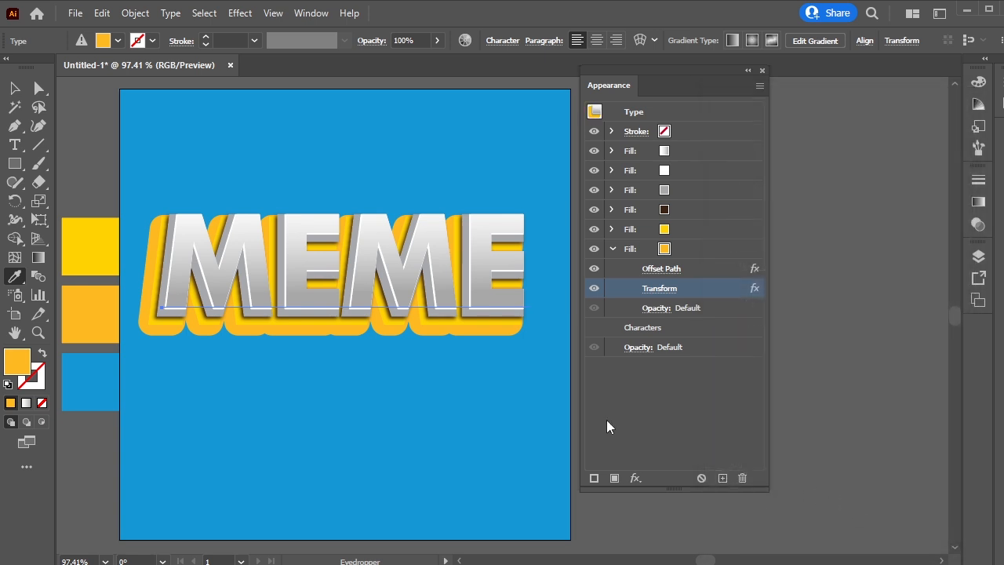
pyautogui.click(612, 248)
# Add an Inner Glow effect to the yellow fill with Screen mode, white, 75% opacity, 5 px blur and Edge.
pyautogui.click(711, 229)
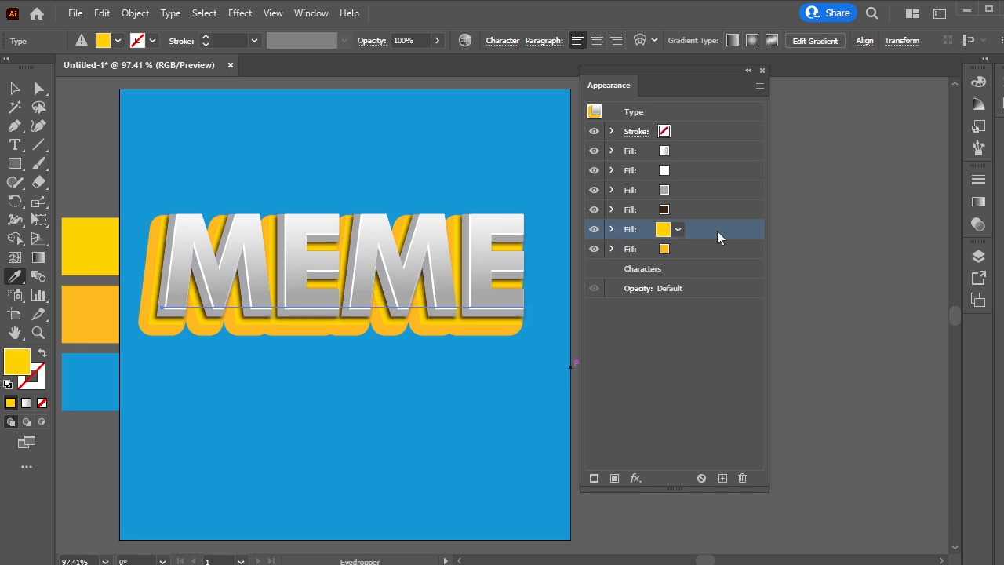
pyautogui.click(595, 229)
pyautogui.click(595, 229)
pyautogui.click(635, 478)
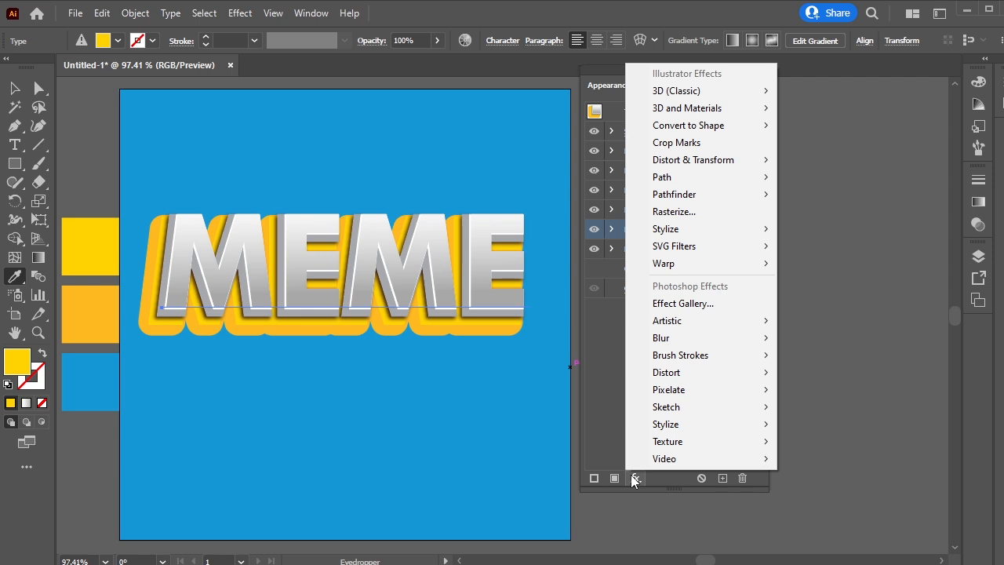
pyautogui.moveTo(735, 235)
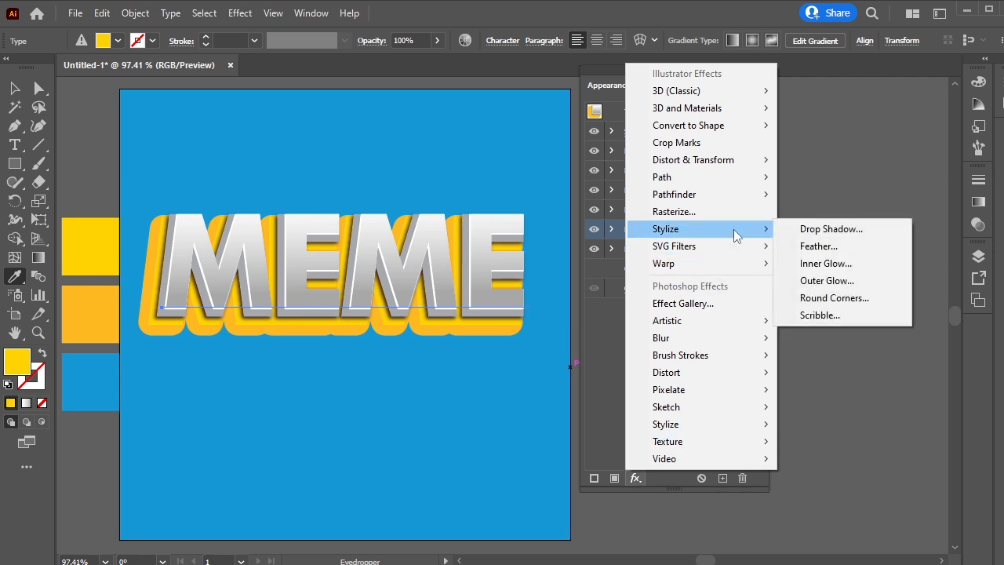
pyautogui.click(861, 263)
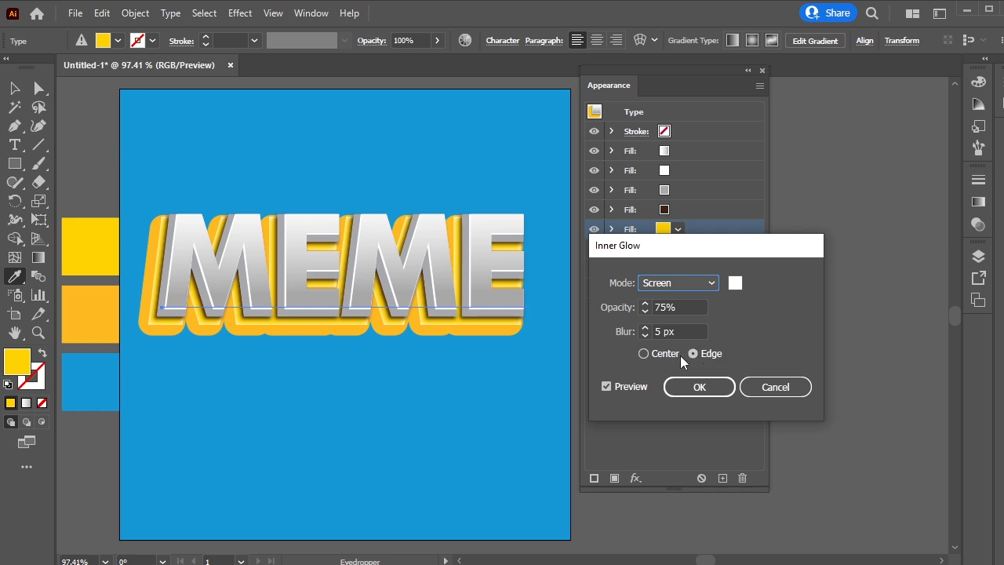
pyautogui.click(644, 354)
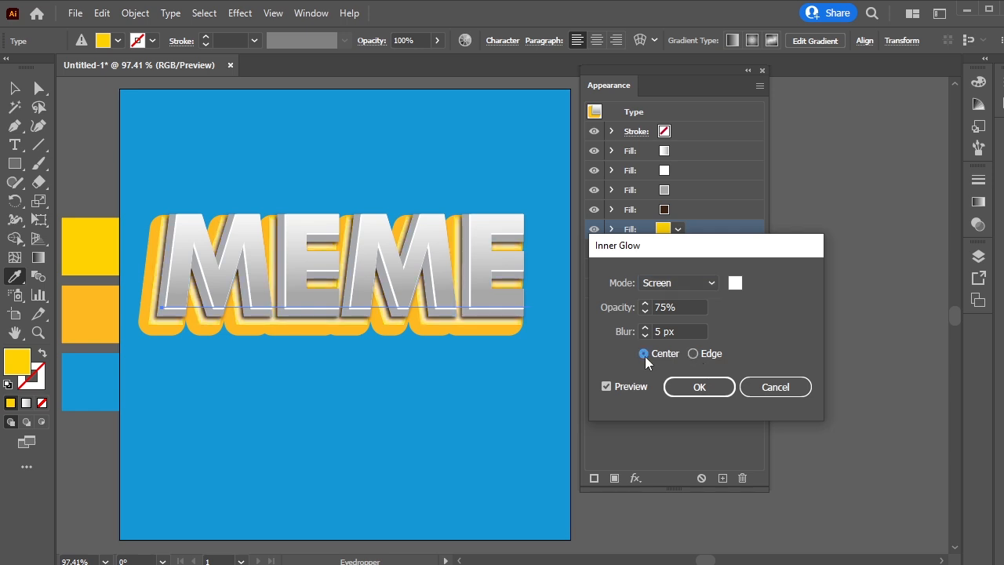
pyautogui.click(697, 353)
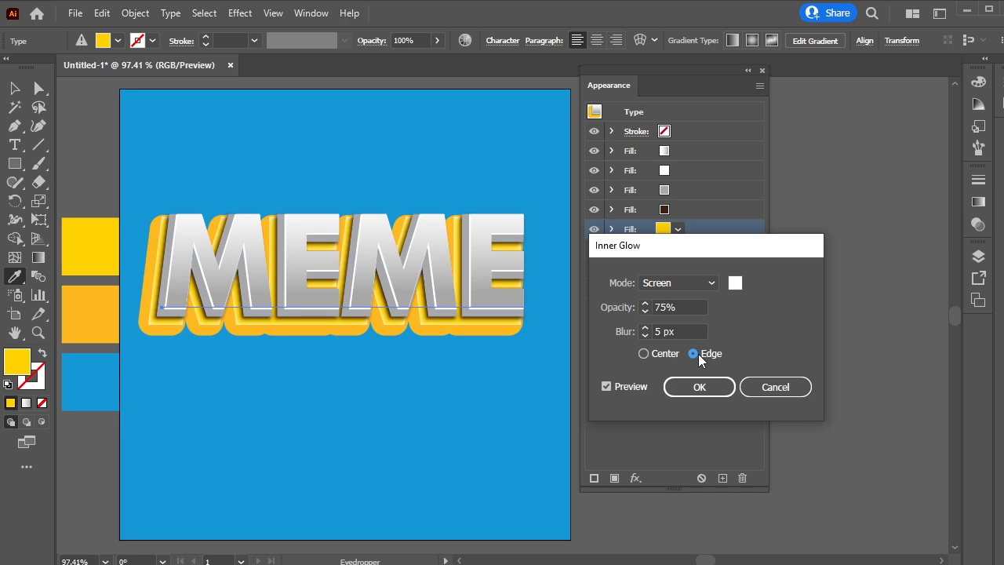
pyautogui.click(695, 393)
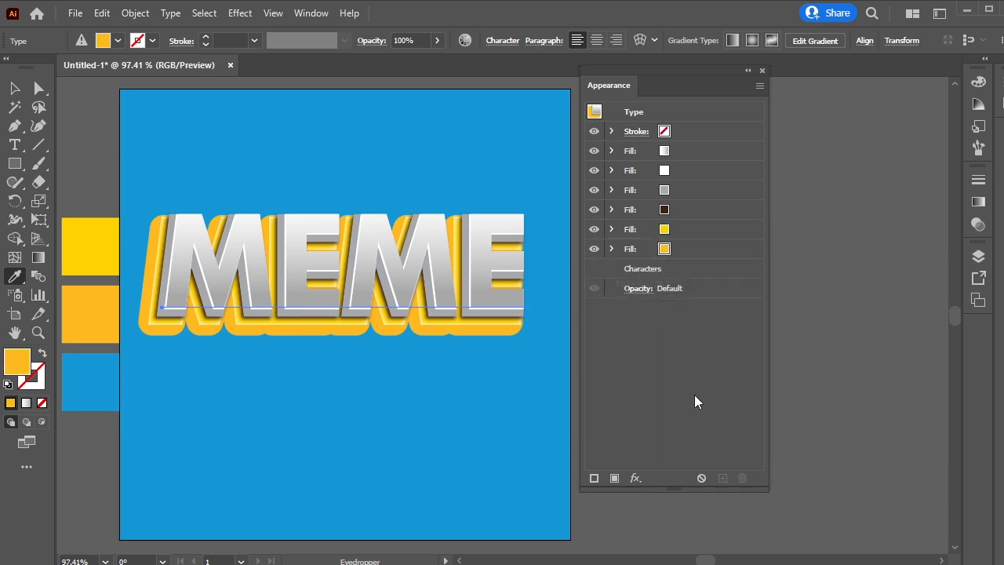
# Duplicate the orange fill and set the lower copy's colour to the black swatch.
pyautogui.click(704, 256)
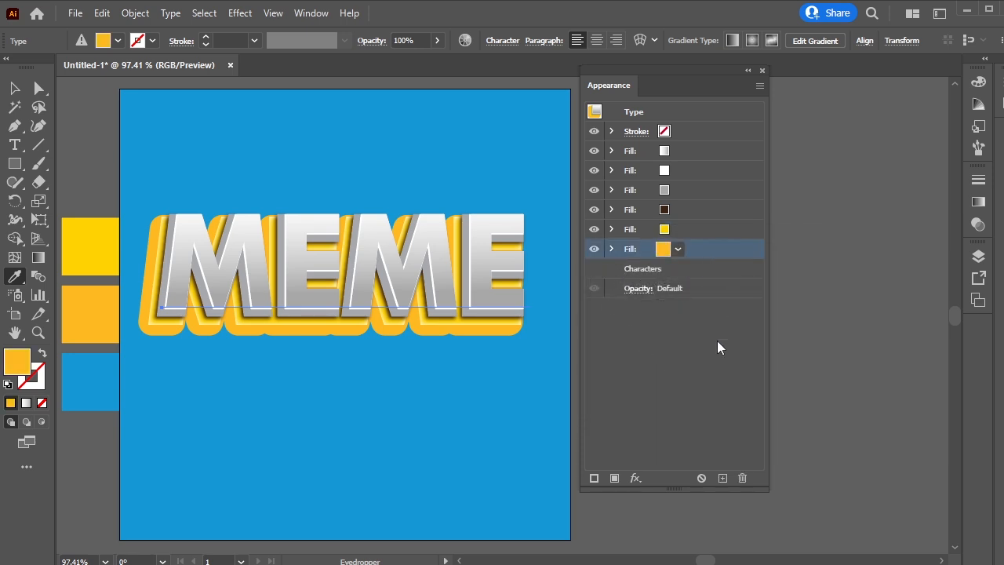
pyautogui.click(723, 476)
pyautogui.click(699, 269)
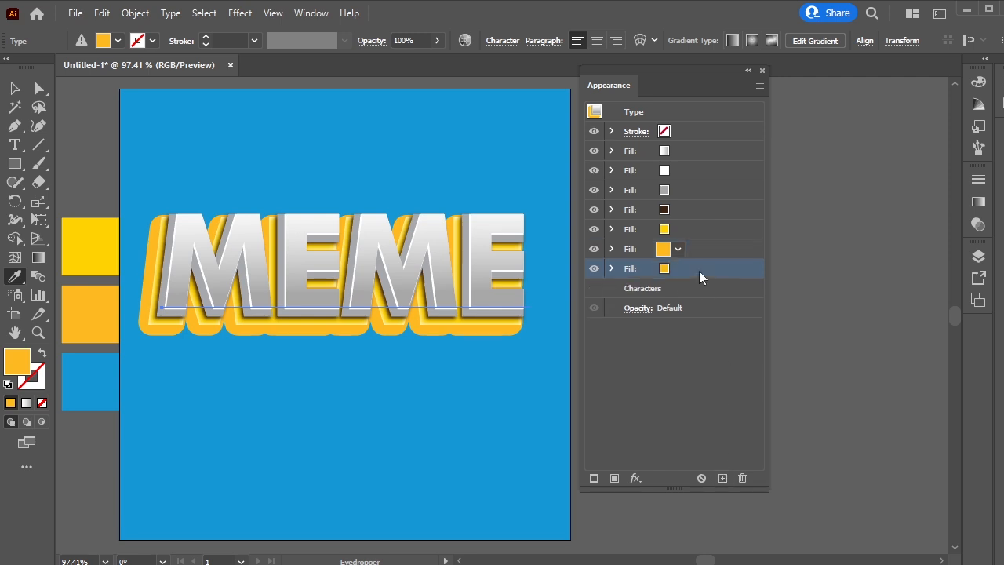
pyautogui.click(678, 268)
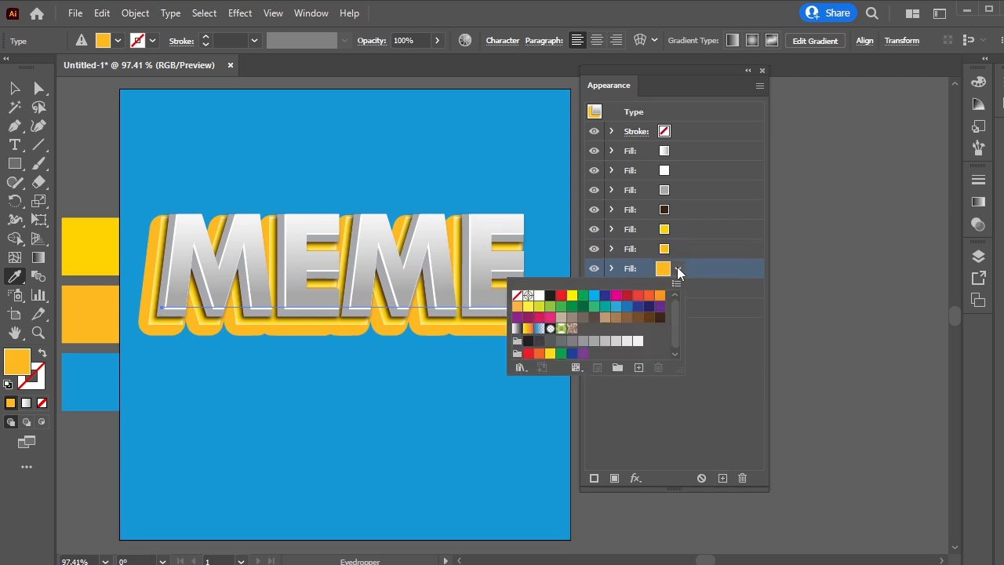
pyautogui.click(550, 295)
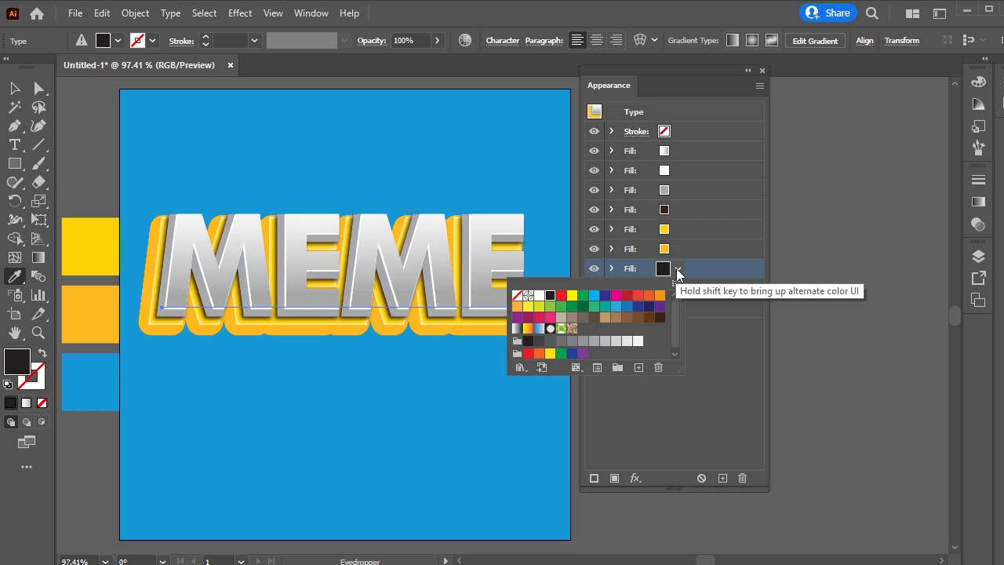
pyautogui.click(677, 269)
# Set the black fill's Offset Path effect to 17 px.
pyautogui.click(612, 268)
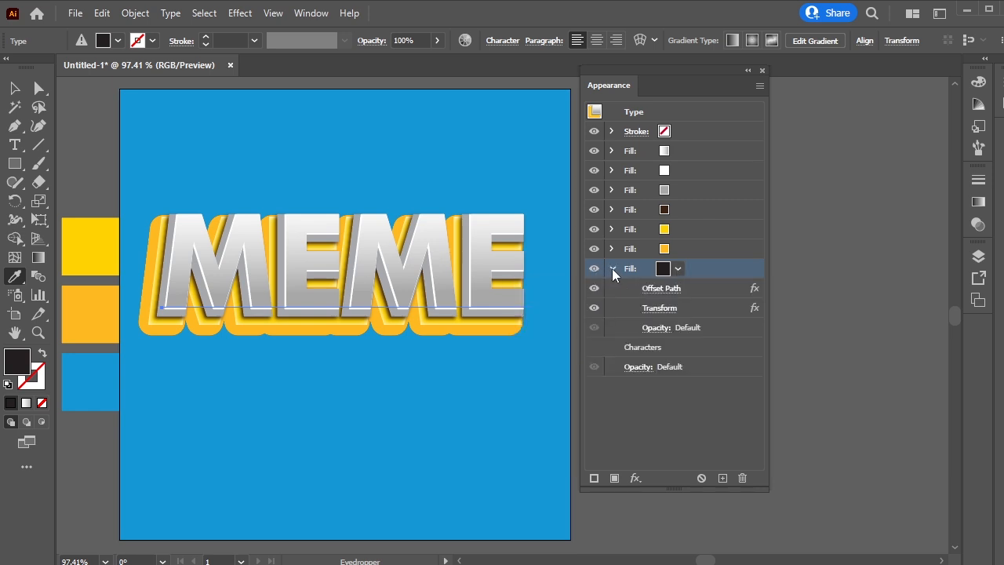
pyautogui.click(673, 291)
pyautogui.press('Up')
pyautogui.press('Up')
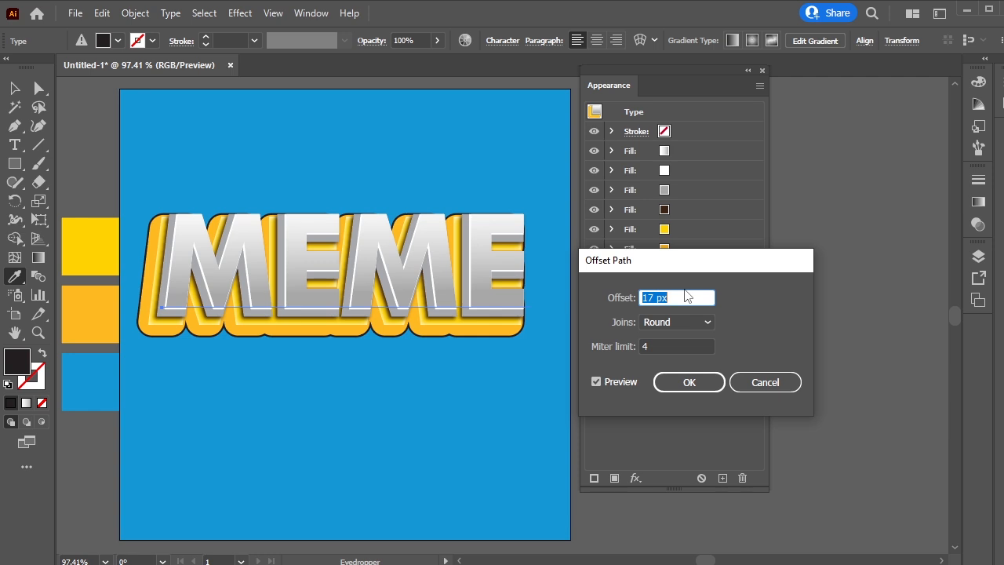
pyautogui.click(687, 382)
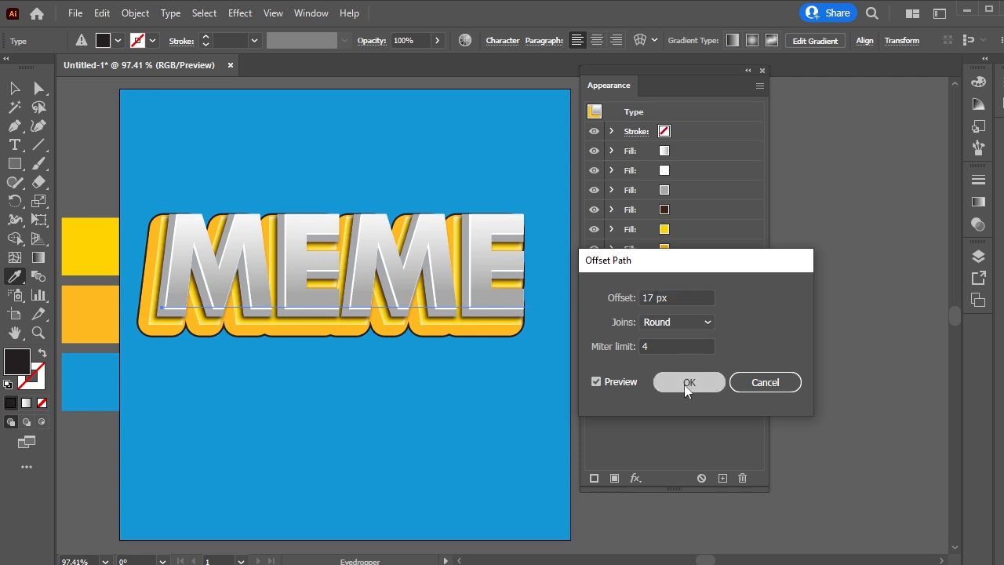
# Set the black fill's Transform effect to move it -18 px horizontally and 19 px vertically, and collapse the fill's details.
pyautogui.click(659, 309)
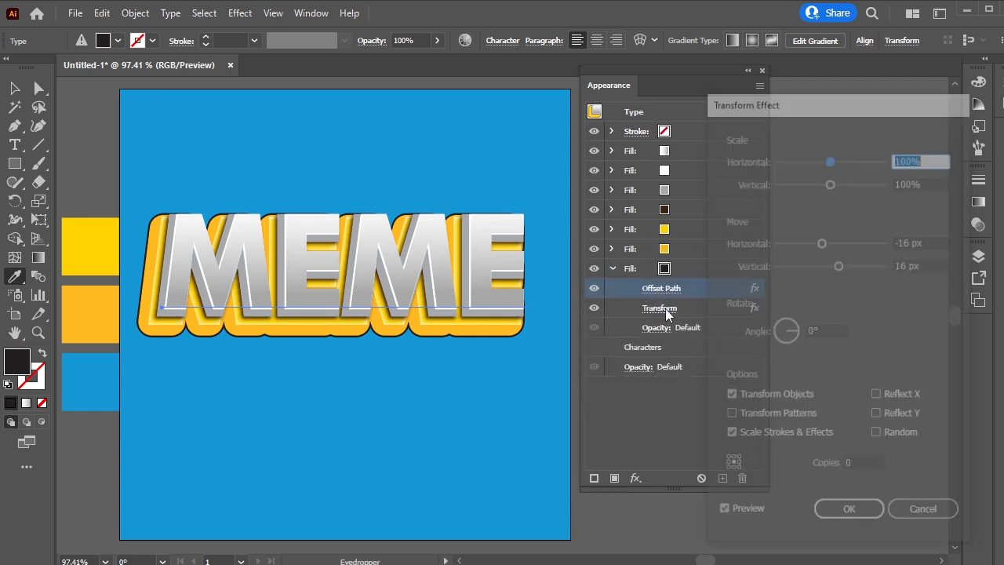
pyautogui.click(934, 237)
pyautogui.press('Up')
pyautogui.press('Down')
pyautogui.press('Down')
pyautogui.press('Down')
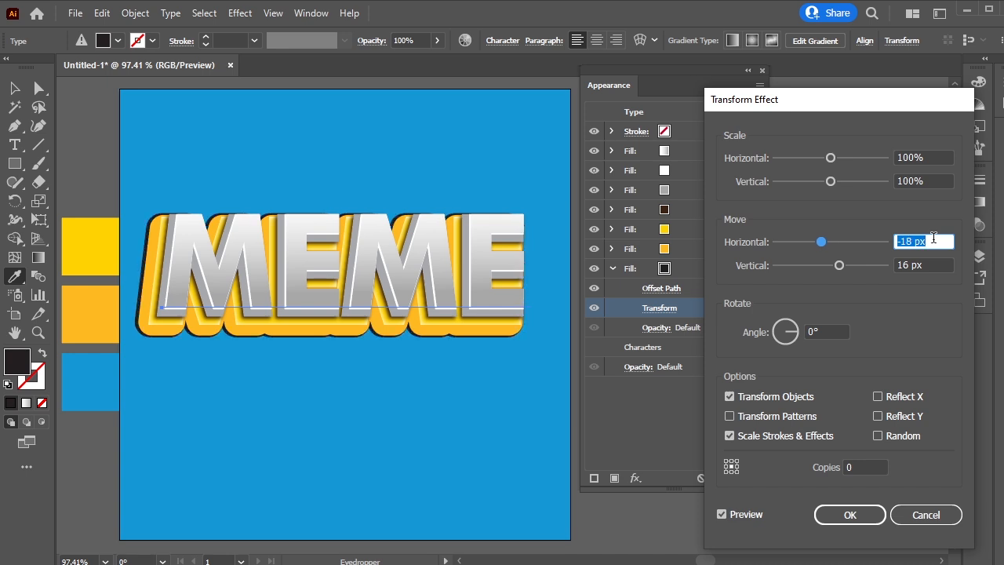
pyautogui.click(935, 264)
pyautogui.press('Up')
pyautogui.press('Up')
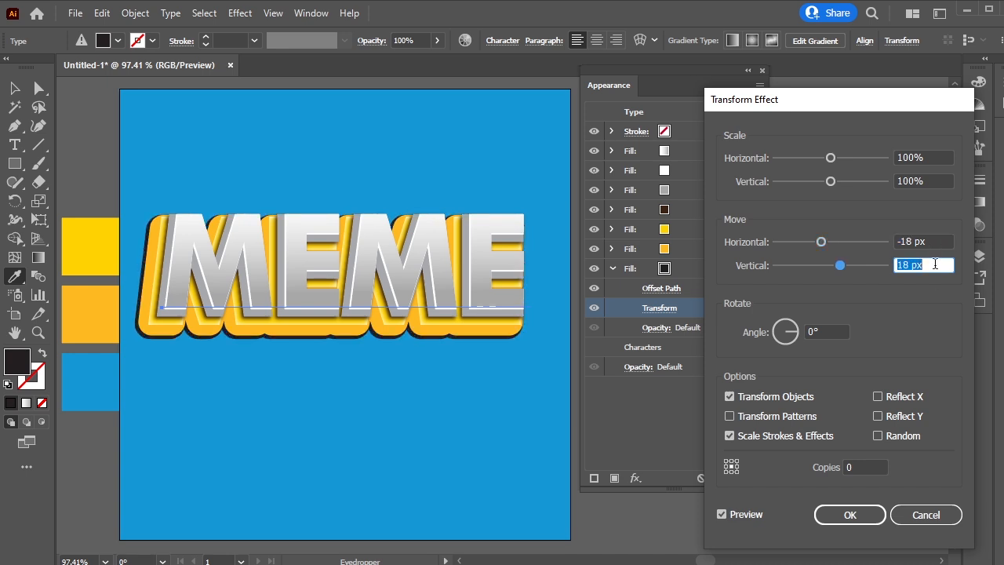
pyautogui.press('Up')
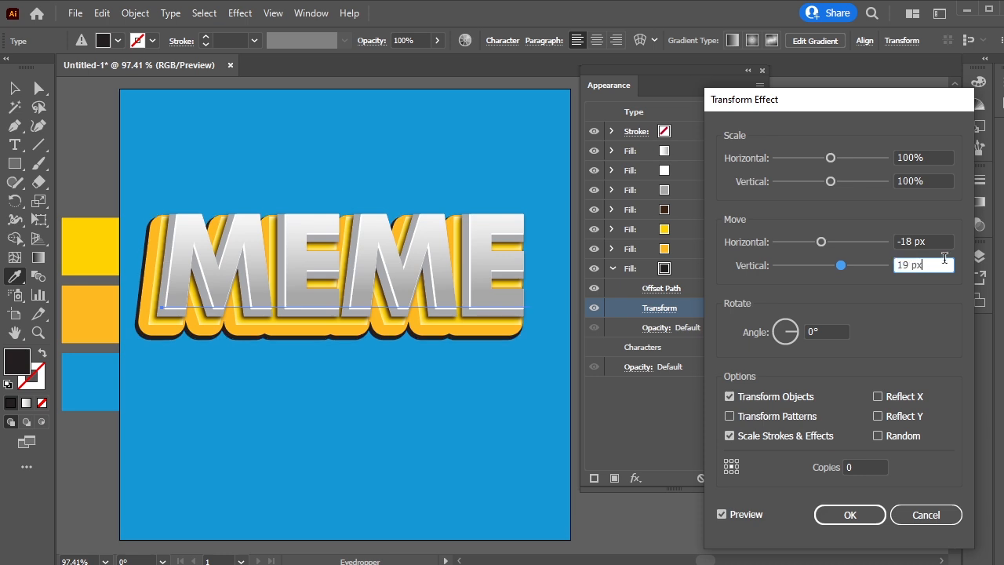
pyautogui.click(850, 515)
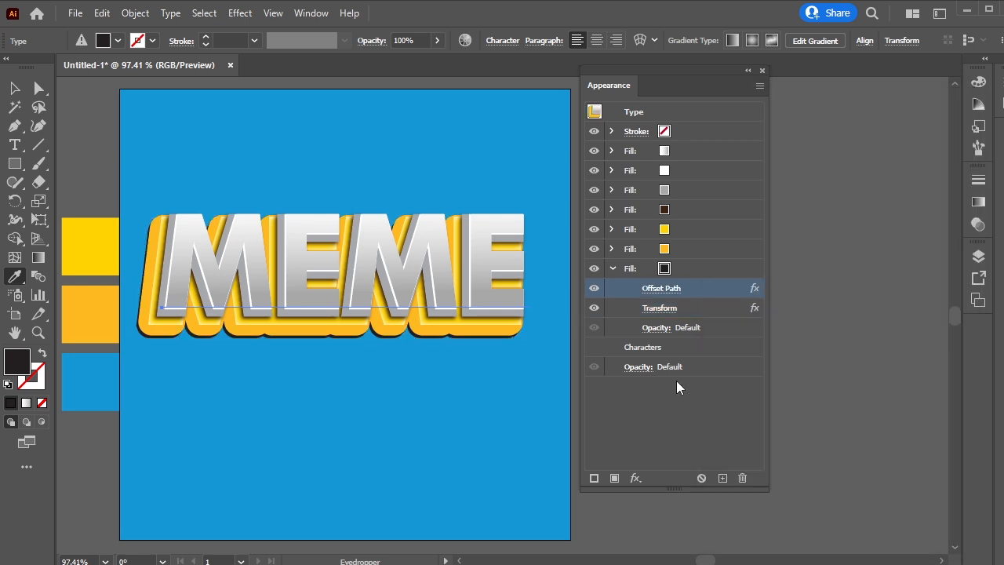
pyautogui.click(612, 269)
# Add a Gaussian Blur effect with a 5-pixel radius to the black fill.
pyautogui.click(713, 268)
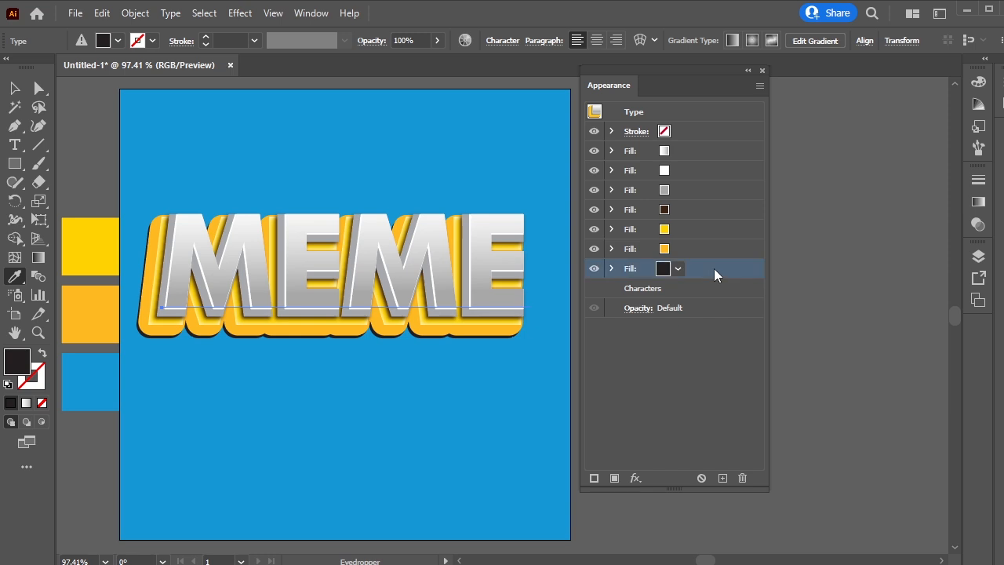
pyautogui.click(636, 476)
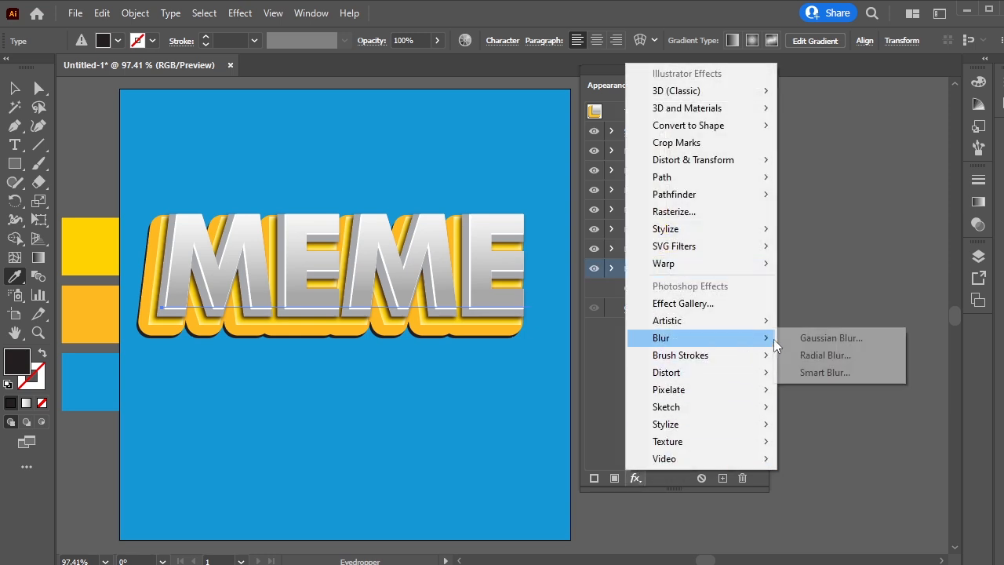
pyautogui.click(800, 338)
pyautogui.moveTo(550, 346); pyautogui.dragTo(752, 298)
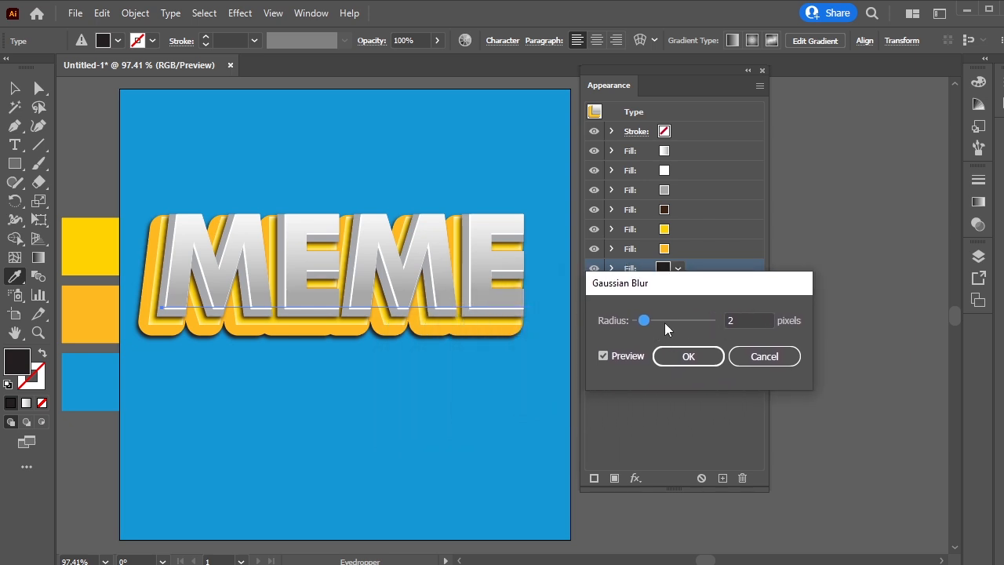
pyautogui.click(773, 322)
pyautogui.press('Up')
pyautogui.press('Up')
pyautogui.press('Up')
pyautogui.press('Down')
pyautogui.press('Up')
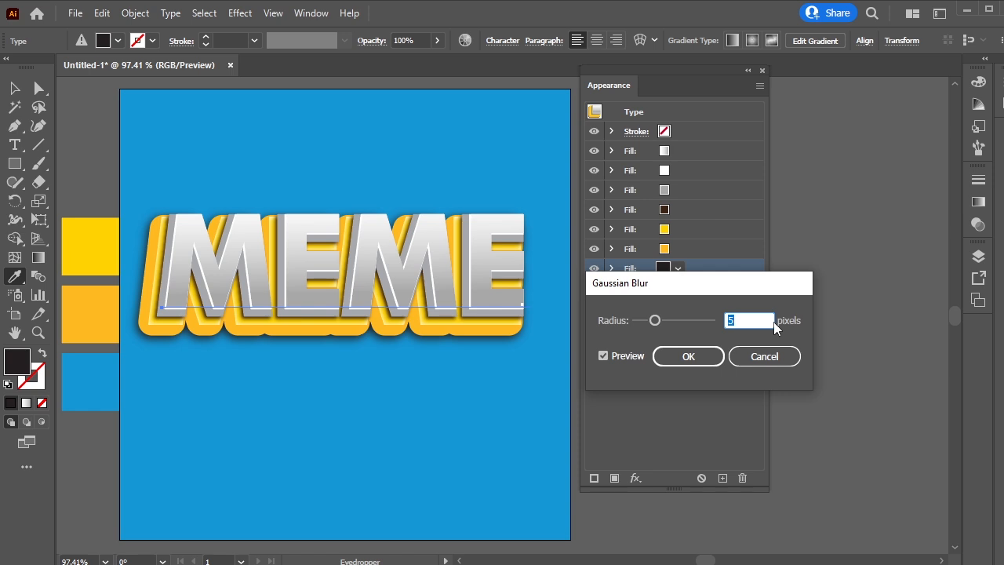
pyautogui.click(680, 354)
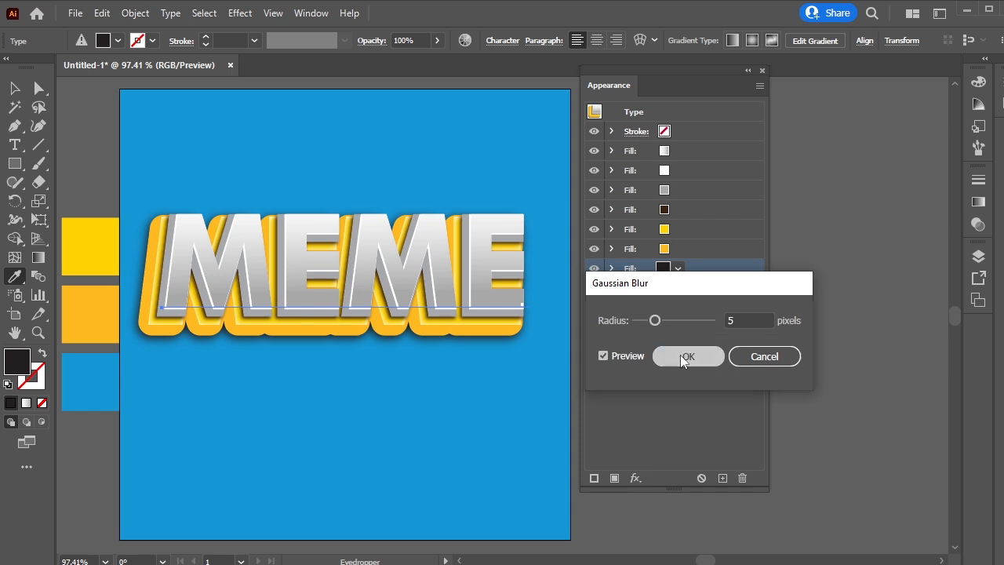
# Add an Outer Glow effect to the yellow fill with Multiply mode, black, 55% opacity and 3 px blur.
pyautogui.press('v')
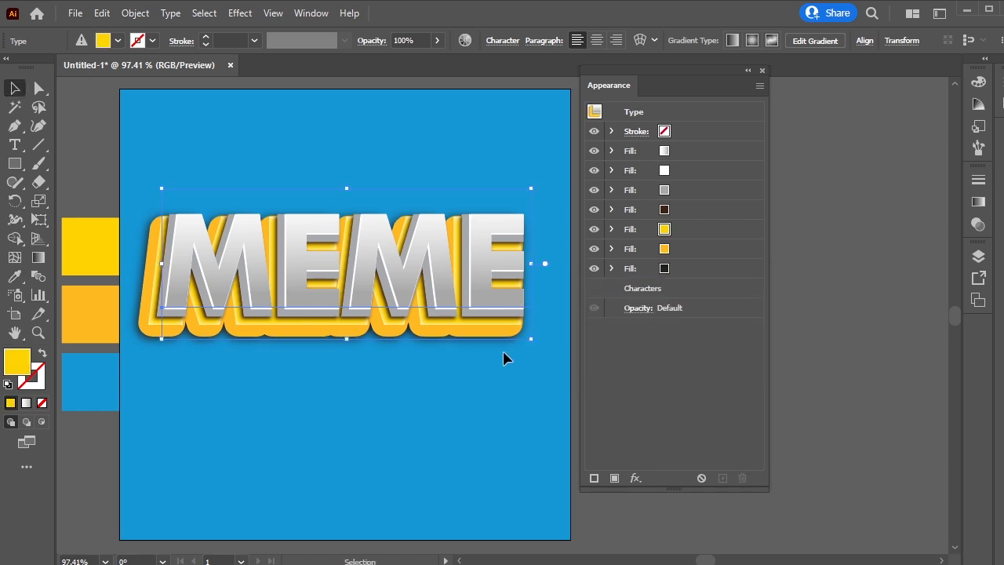
pyautogui.click(694, 231)
pyautogui.click(599, 231)
pyautogui.click(599, 231)
pyautogui.scroll(5, 455, 330)
pyautogui.scroll(-2, 454, 317)
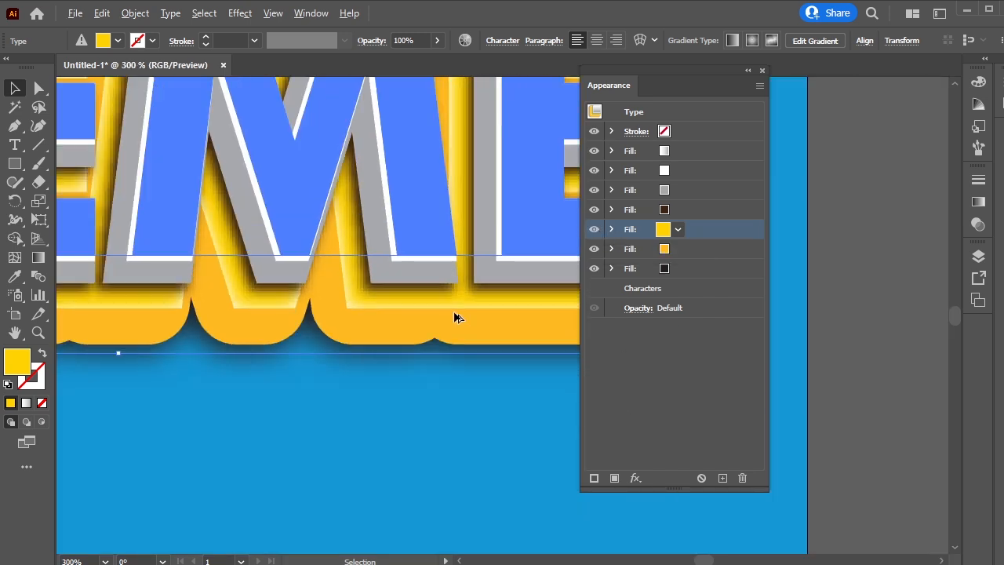
pyautogui.click(636, 478)
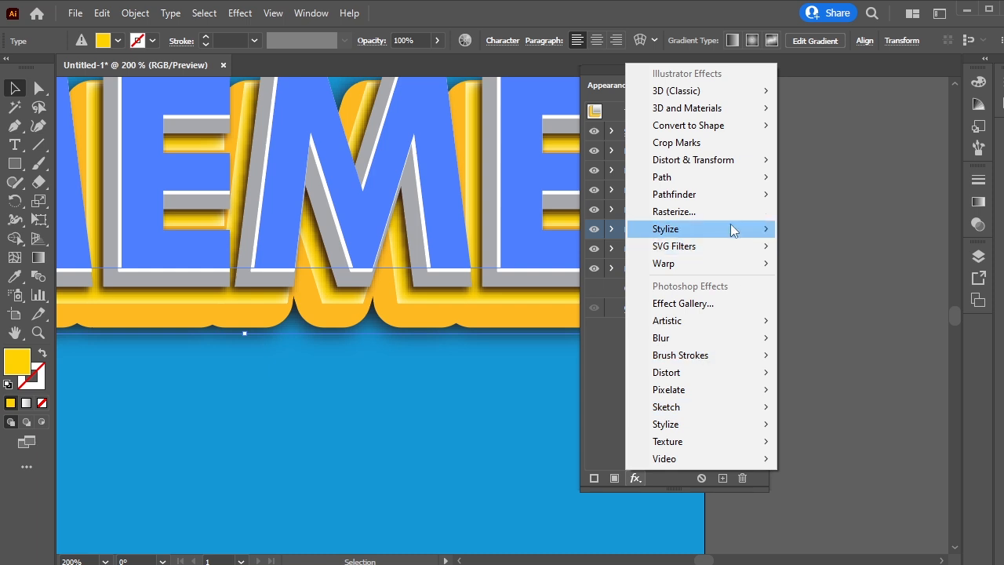
pyautogui.moveTo(734, 229)
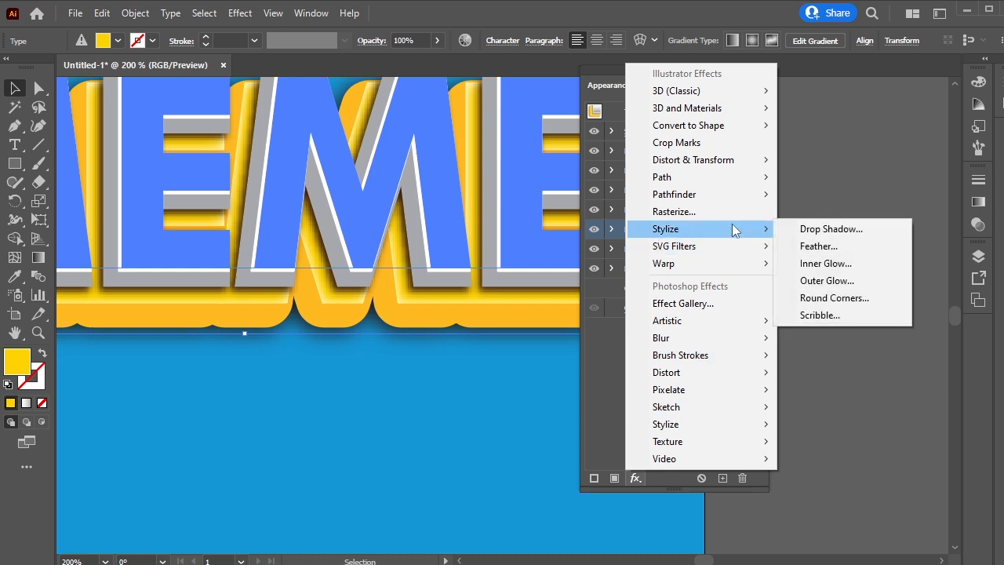
pyautogui.click(827, 280)
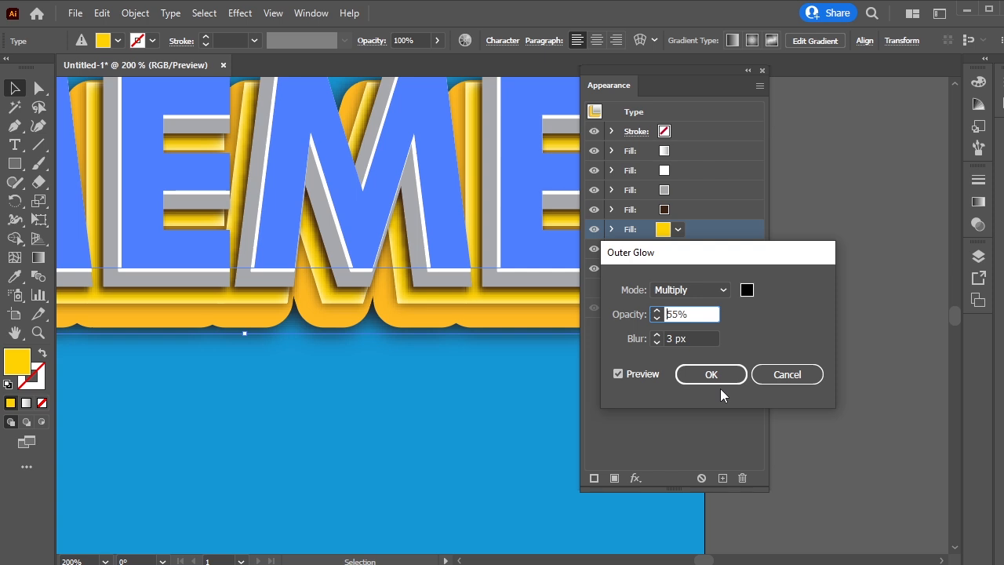
pyautogui.click(716, 377)
pyautogui.hotkey('ctrl', '-')
pyautogui.hotkey('ctrl', '-')
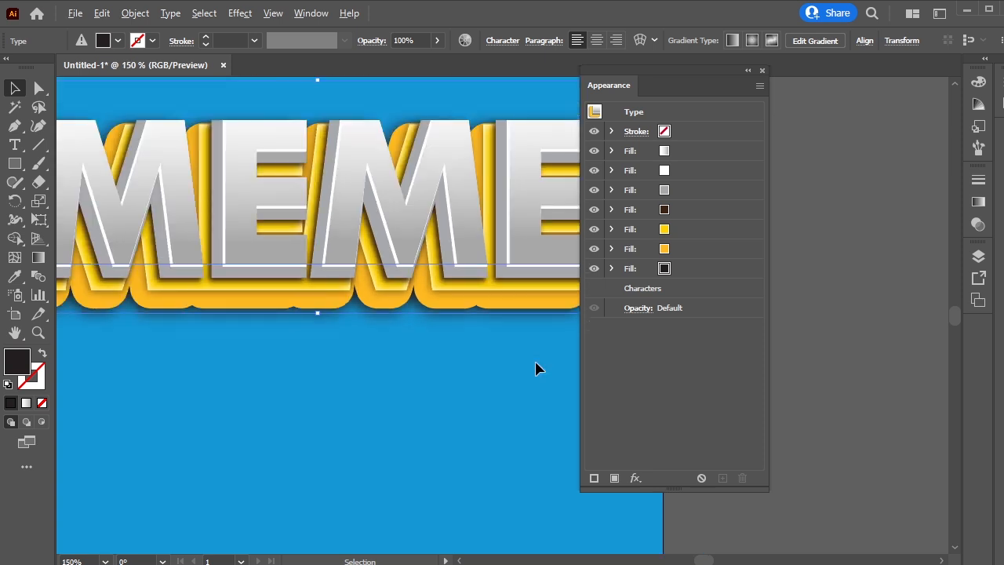
# Select the MEME text and start a Warp effect on it with the Arc style.
pyautogui.click(107, 479)
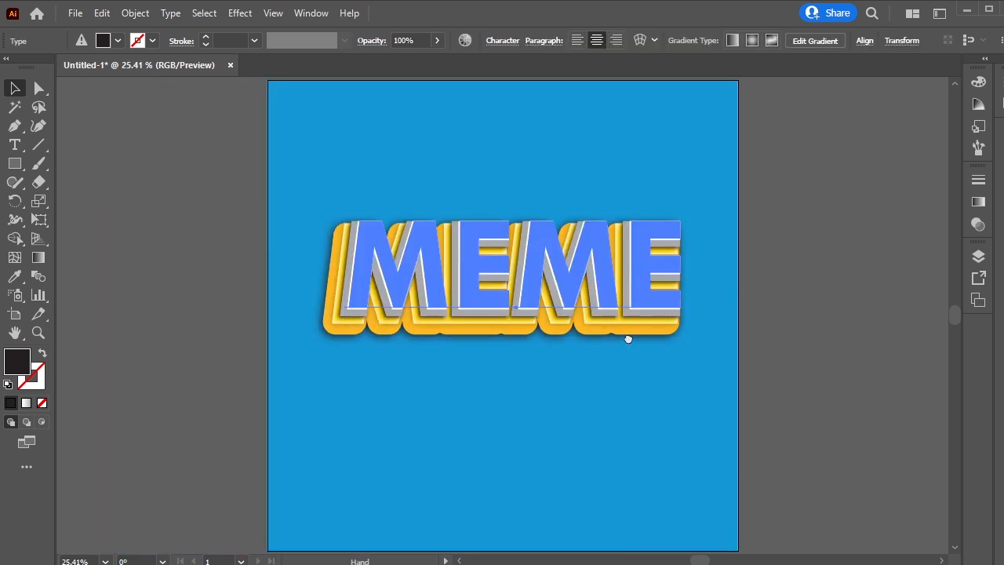
pyautogui.moveTo(627, 338); pyautogui.dragTo(448, 343)
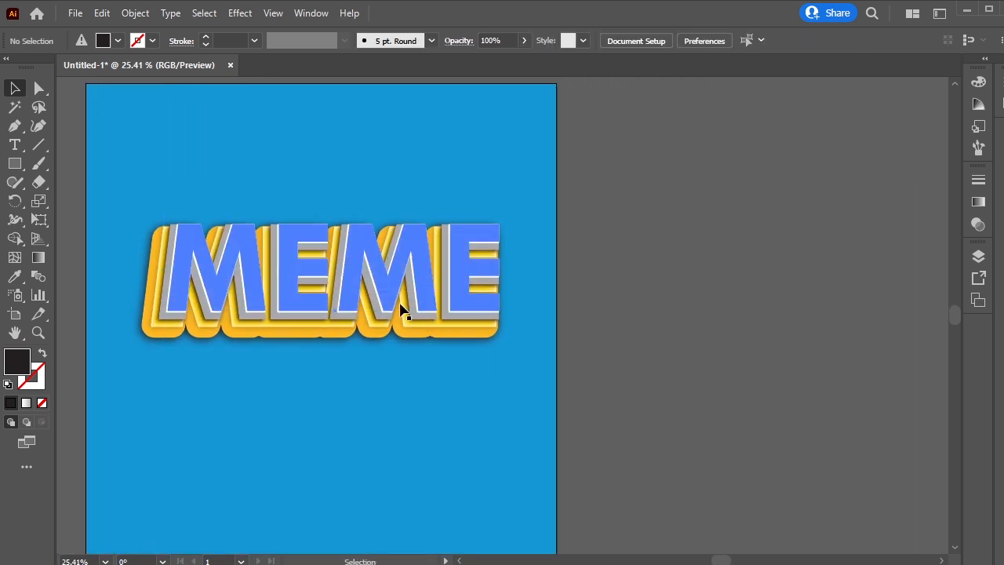
pyautogui.click(397, 308)
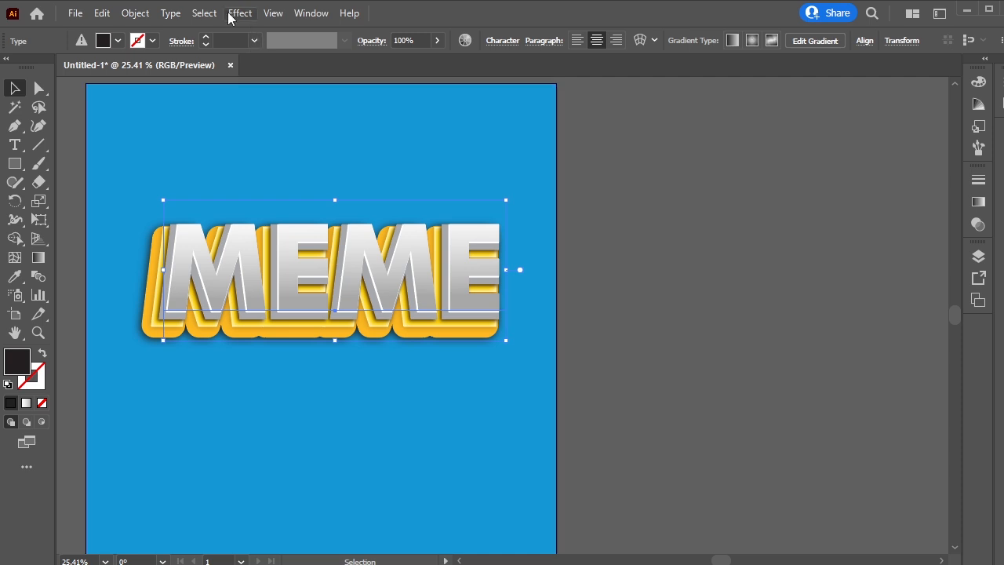
pyautogui.click(241, 13)
pyautogui.moveTo(307, 223)
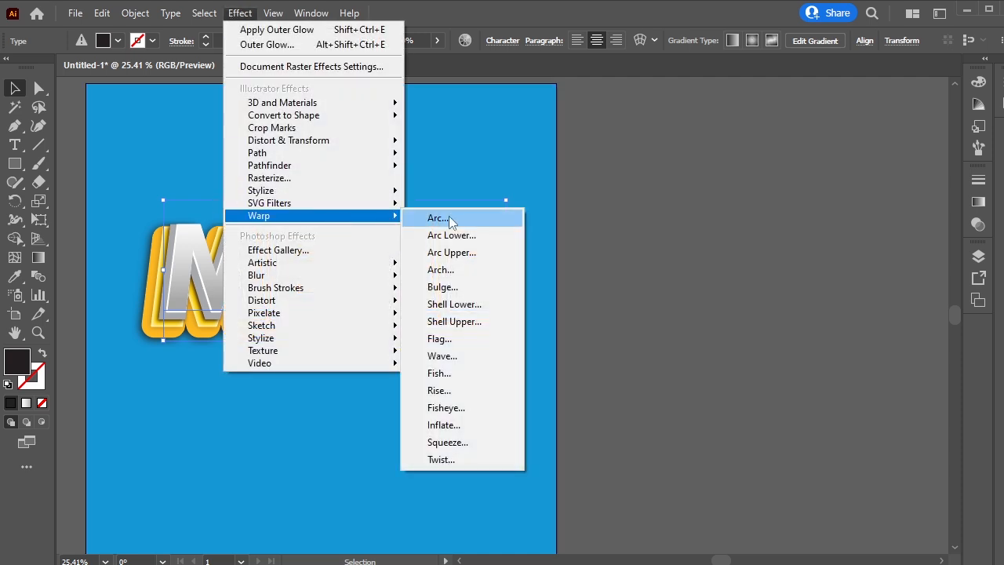
pyautogui.click(443, 217)
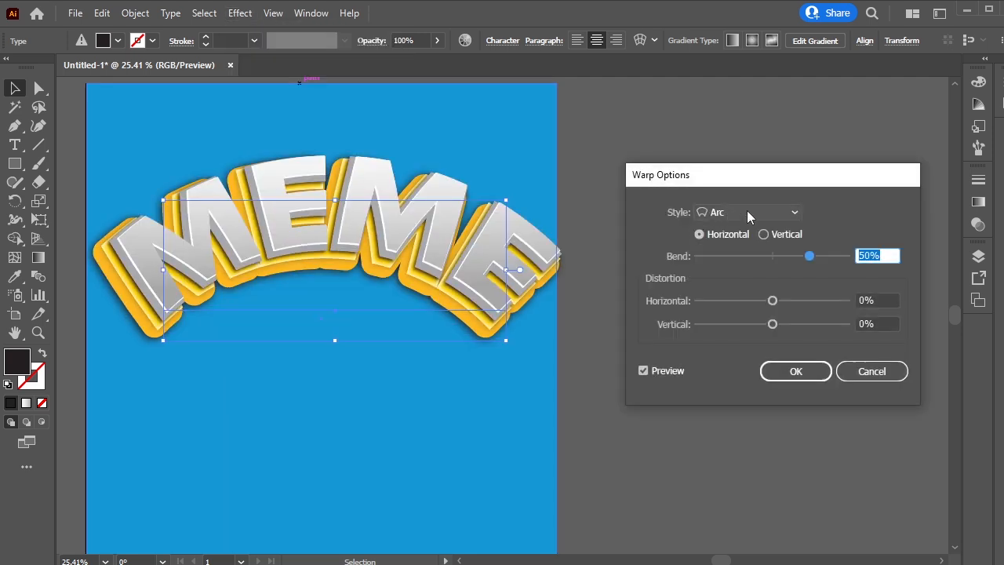
# Preview the Arc Lower, Arc Upper, Arch and Rise warp styles on the MEME text one after another.
pyautogui.click(747, 210)
pyautogui.click(750, 247)
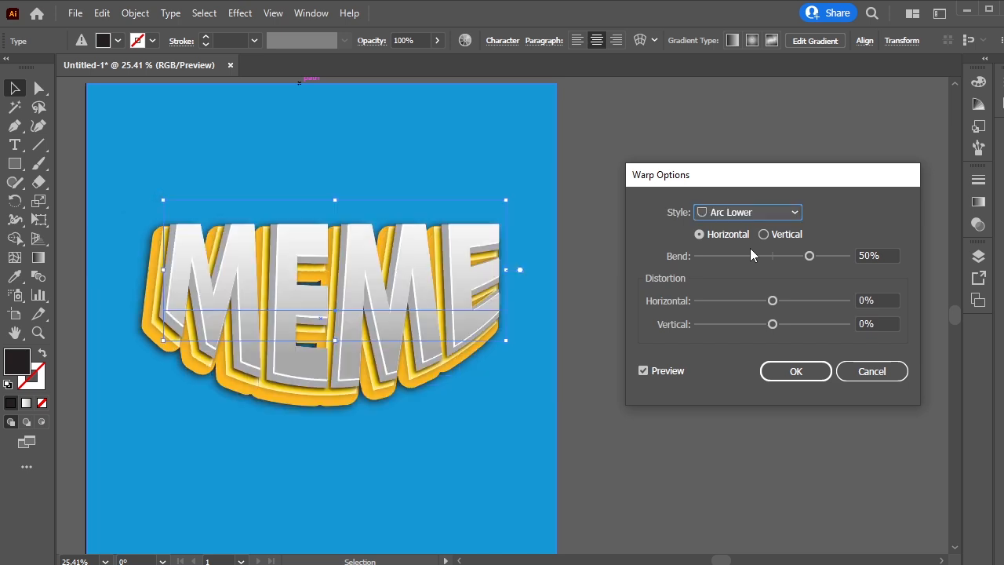
pyautogui.click(750, 215)
pyautogui.click(741, 263)
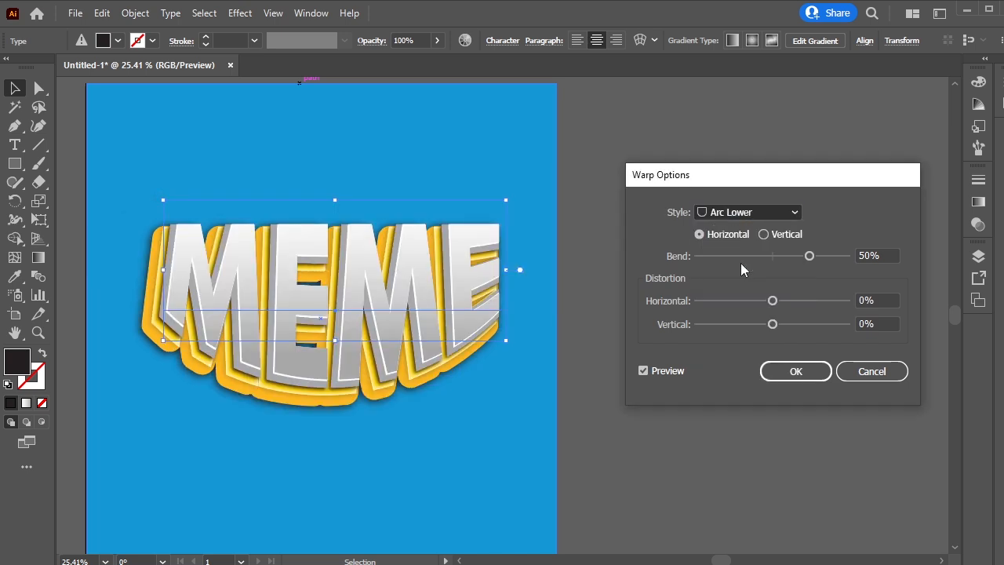
pyautogui.click(732, 213)
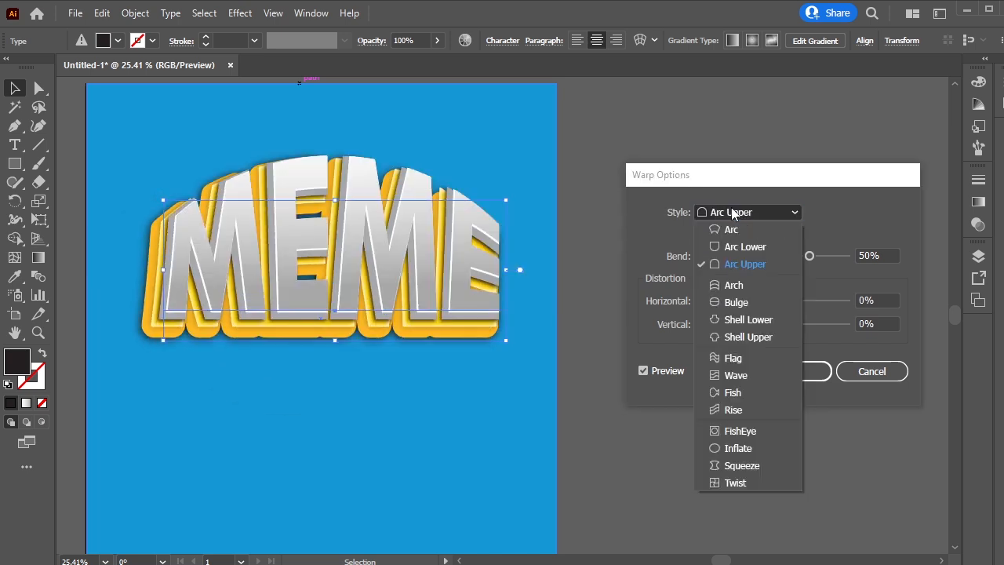
pyautogui.click(735, 286)
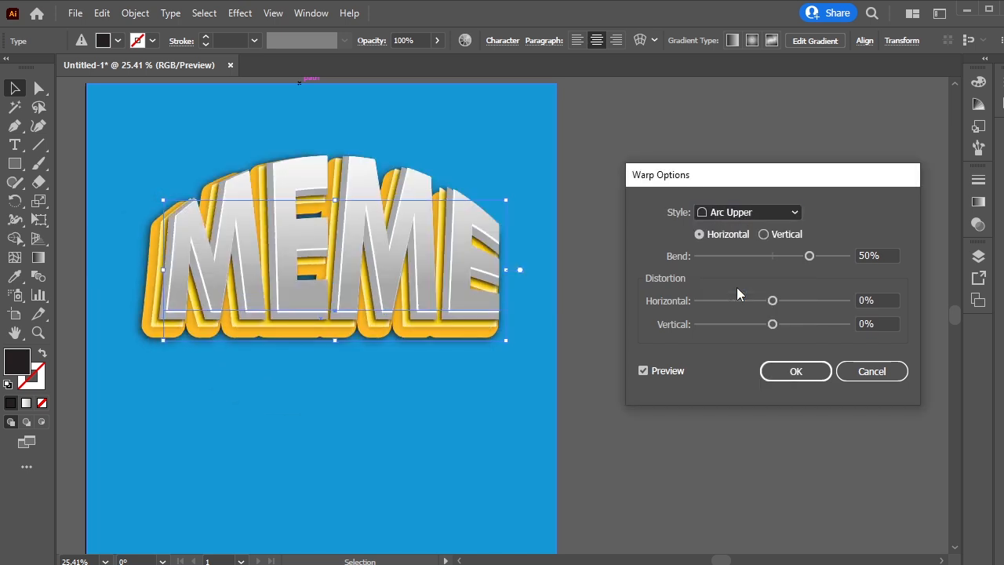
pyautogui.click(750, 217)
pyautogui.click(736, 406)
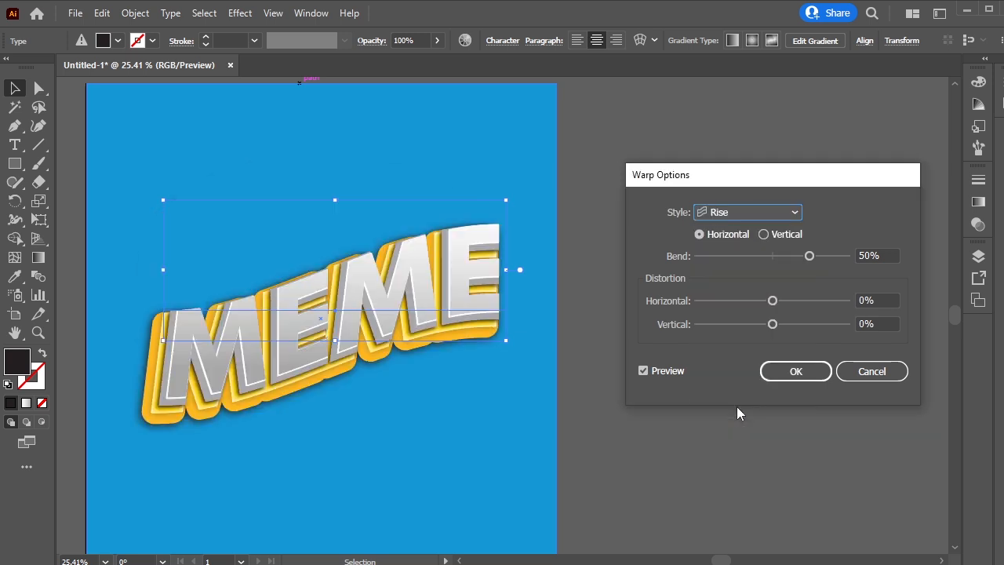
# Set the warp style back to Arc with a 50% horizontal bend and apply it to the MEME text.
pyautogui.click(782, 212)
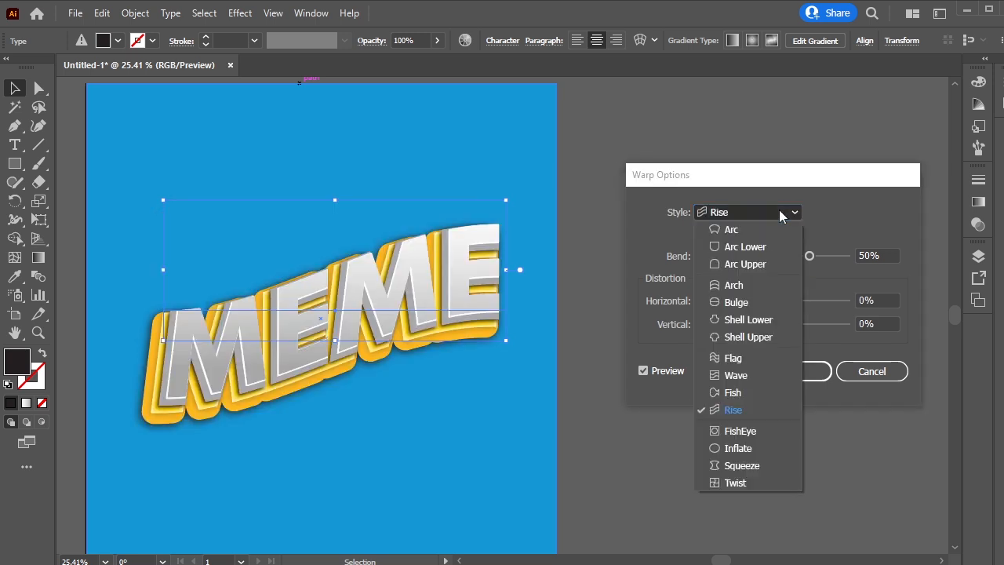
pyautogui.click(753, 228)
pyautogui.click(776, 377)
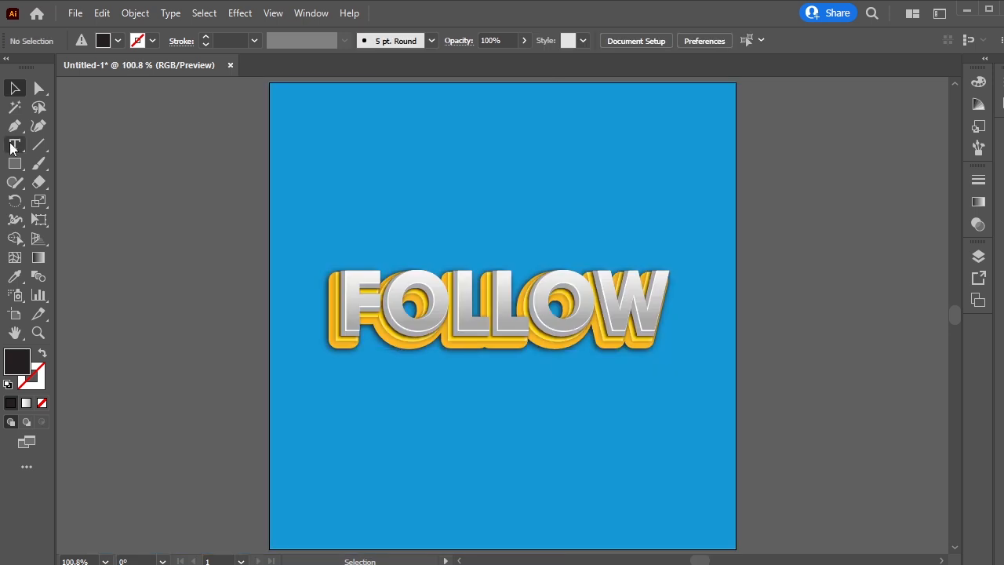